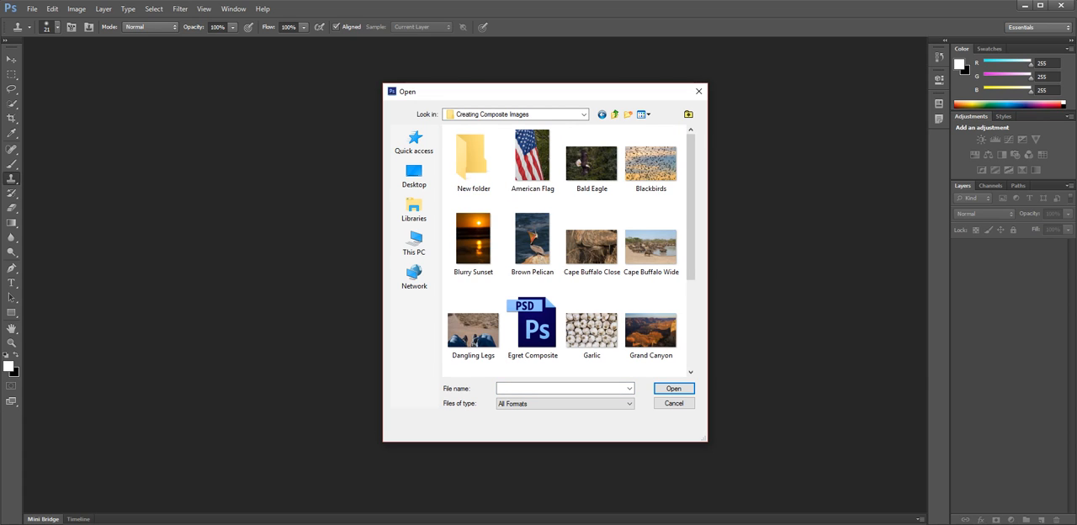
Open the Grand Canyon and Dangling Legs images from the Creating Composite Images folder.
{"action": "double_click", "coordinate": [650, 331]}
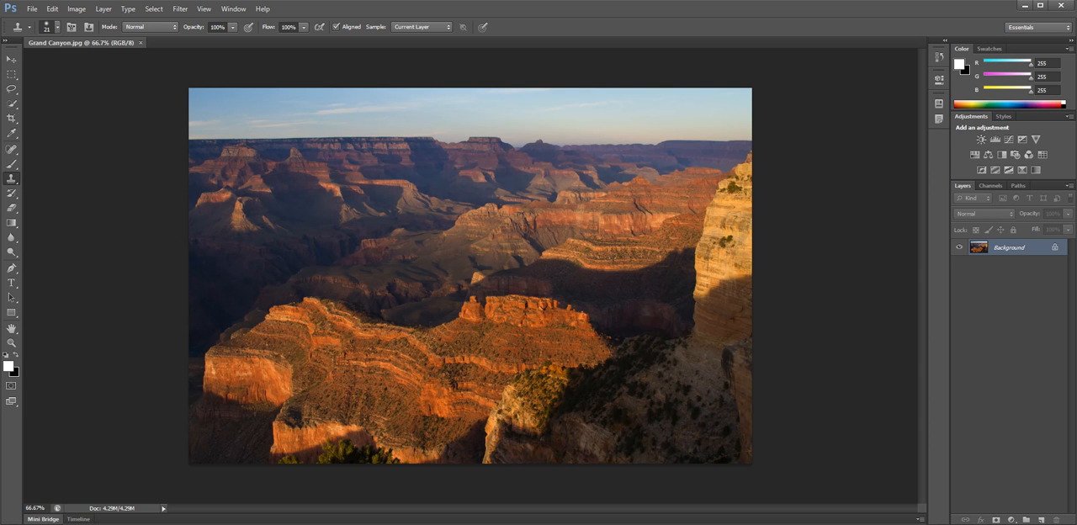
{"action": "left_click", "coordinate": [31, 8]}
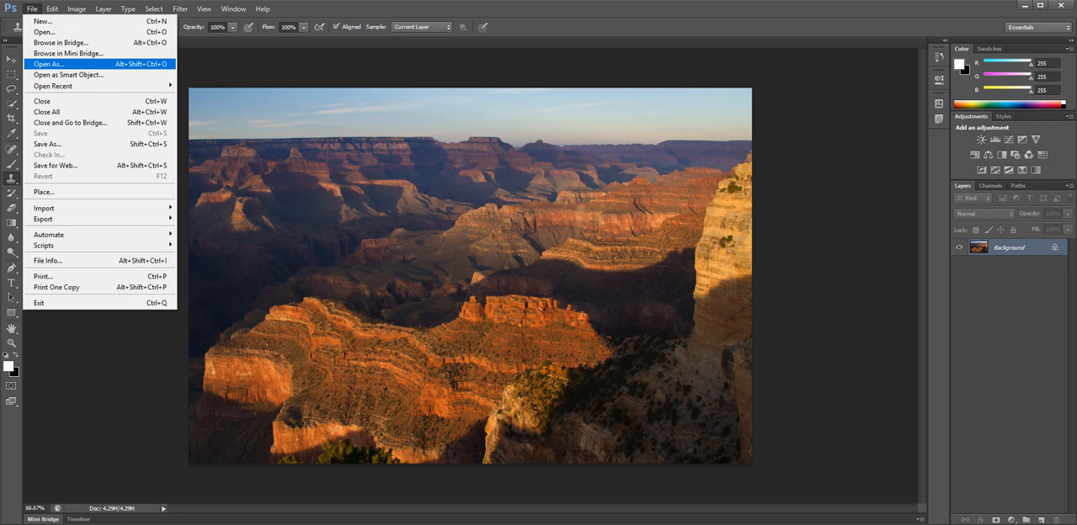
{"action": "left_click", "coordinate": [44, 32]}
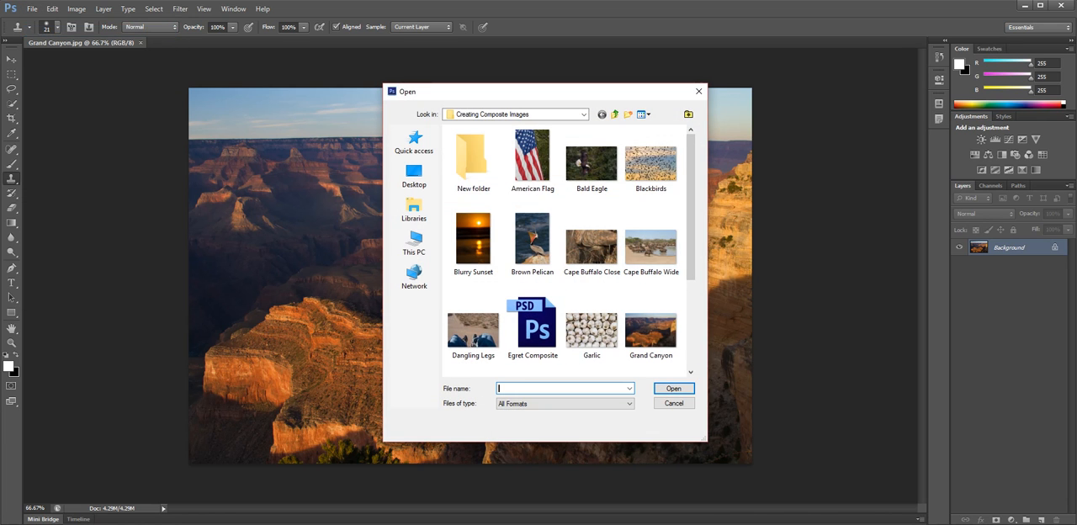
{"action": "double_click", "coordinate": [473, 330]}
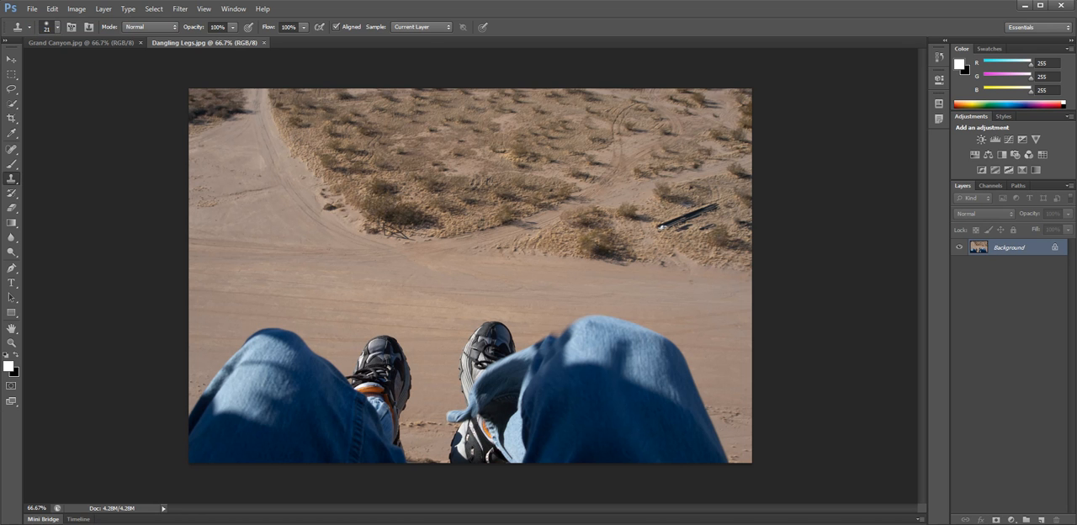
Arrange the two open images side by side in a 2-up Vertical layout.
{"action": "left_click", "coordinate": [233, 8]}
{"action": "mouse_move", "coordinate": [244, 22]}
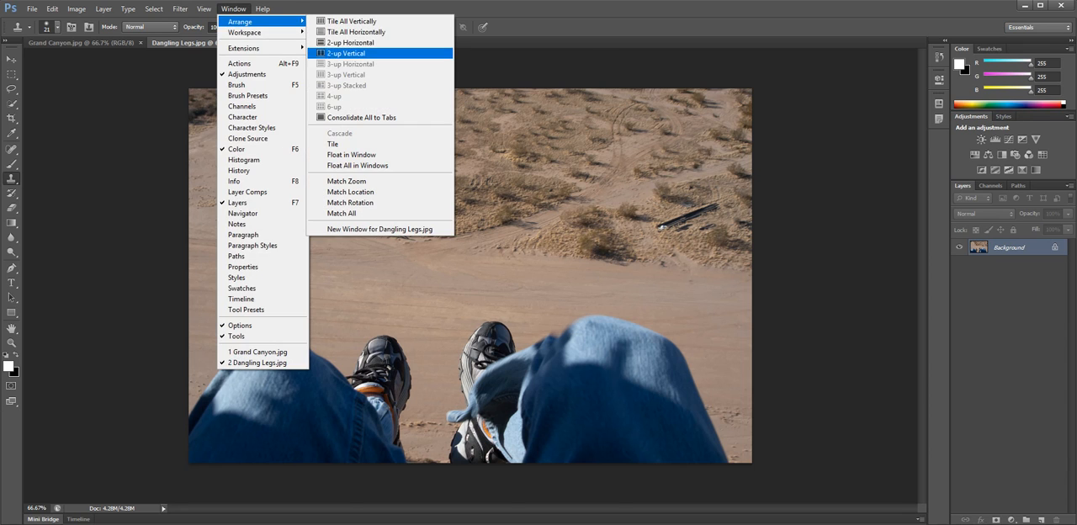
{"action": "left_click", "coordinate": [345, 53]}
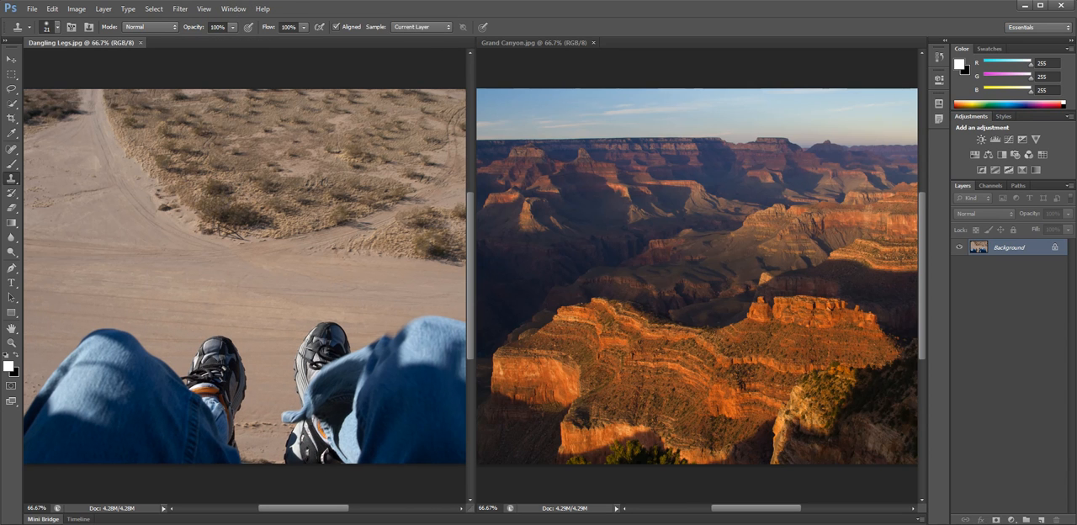
Copy the Dangling Legs image into the Grand Canyon document as a new layer with the Move tool and close Dangling Legs.jpg.
{"action": "left_click", "coordinate": [337, 202]}
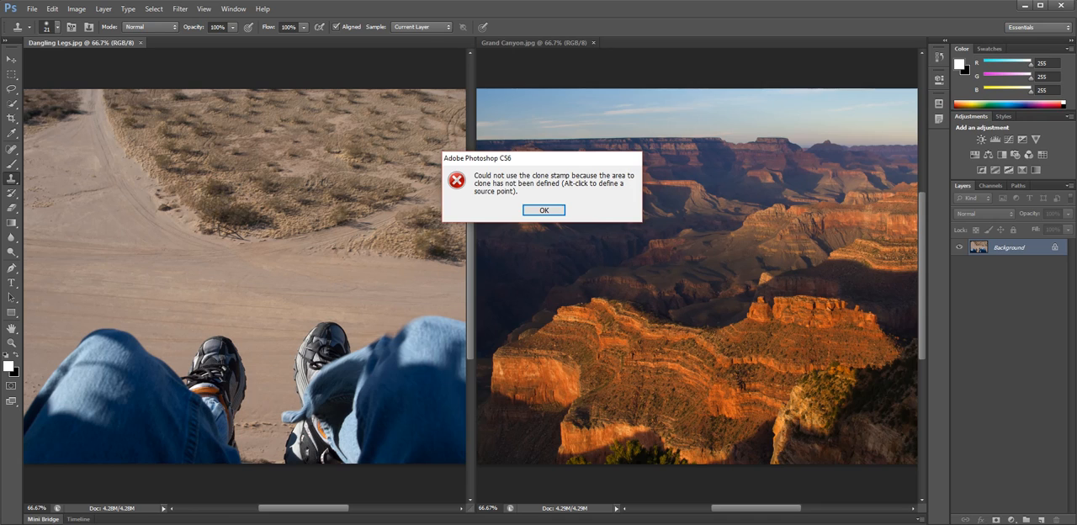
{"action": "left_click", "coordinate": [543, 210]}
{"action": "left_click", "coordinate": [11, 59]}
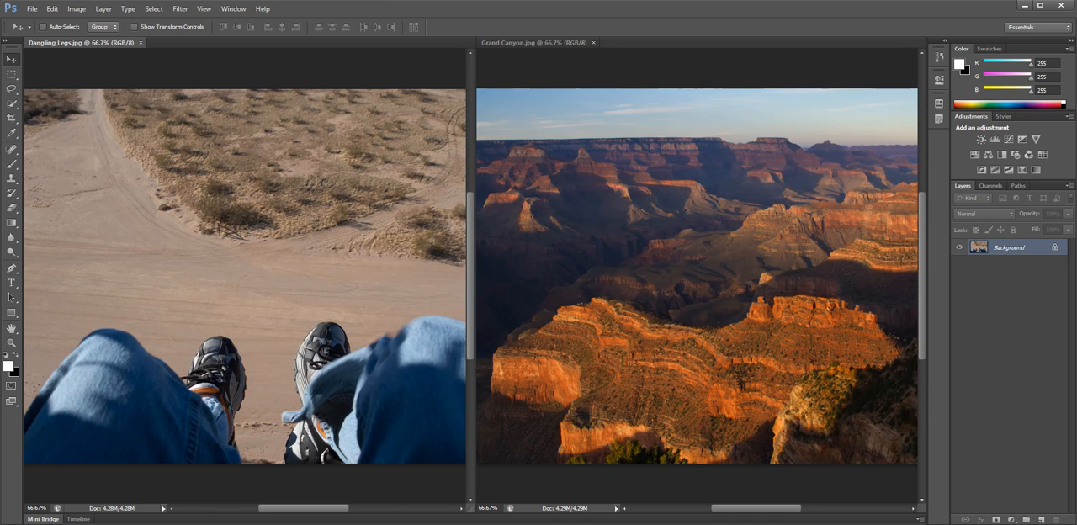
{"action": "left_click_drag", "start_coordinate": [252, 177], "coordinate": [513, 126]}
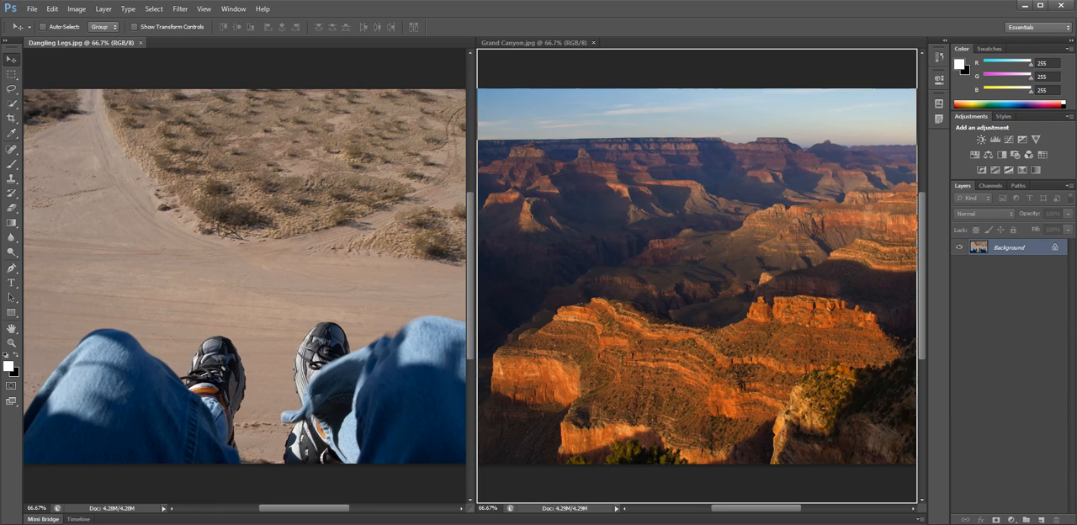
{"action": "left_click_drag", "start_coordinate": [513, 126], "coordinate": [515, 126]}
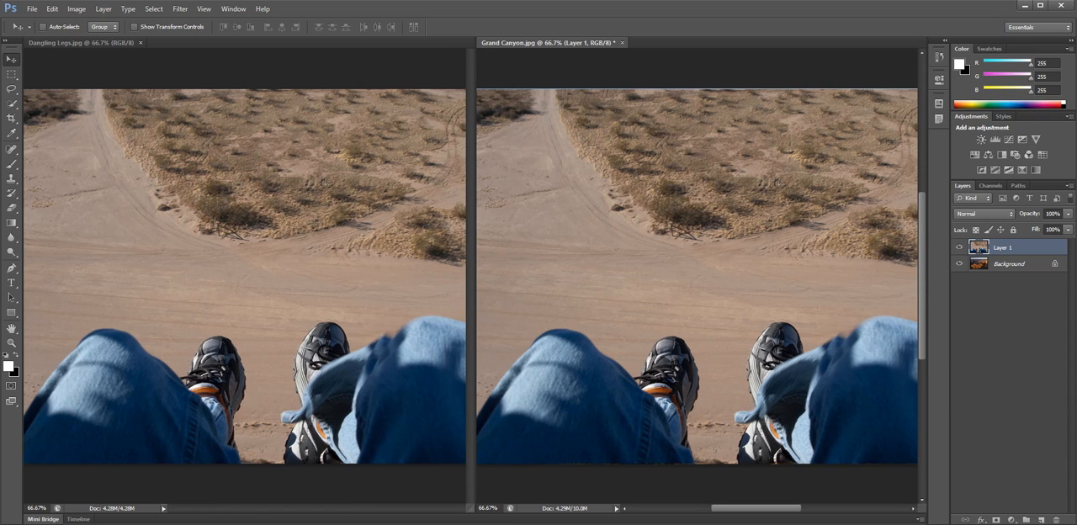
{"action": "left_click", "coordinate": [140, 42]}
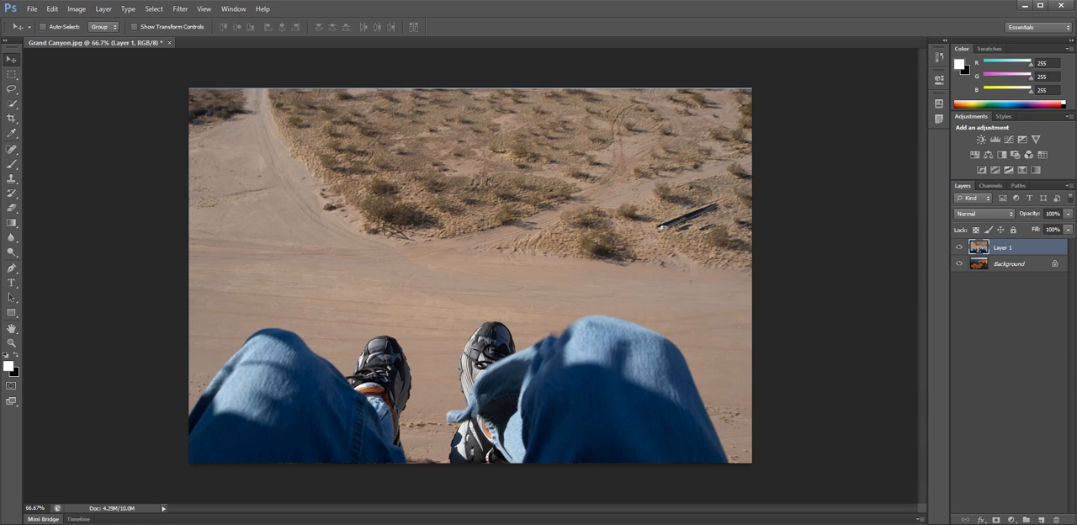
{"action": "left_click", "coordinate": [1010, 264]}
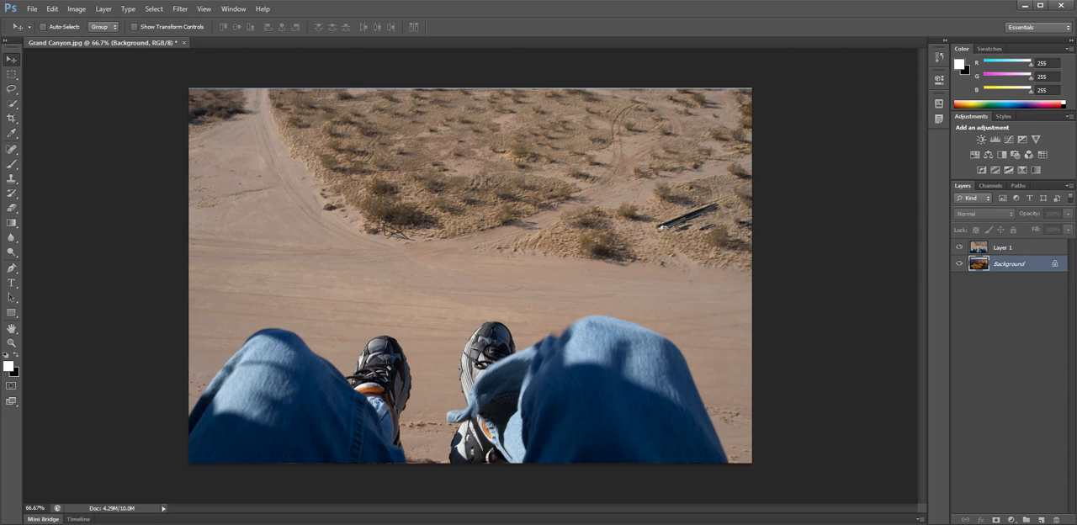
{"action": "left_click", "coordinate": [1010, 247]}
{"action": "left_click", "coordinate": [1009, 264]}
{"action": "left_click", "coordinate": [1009, 247]}
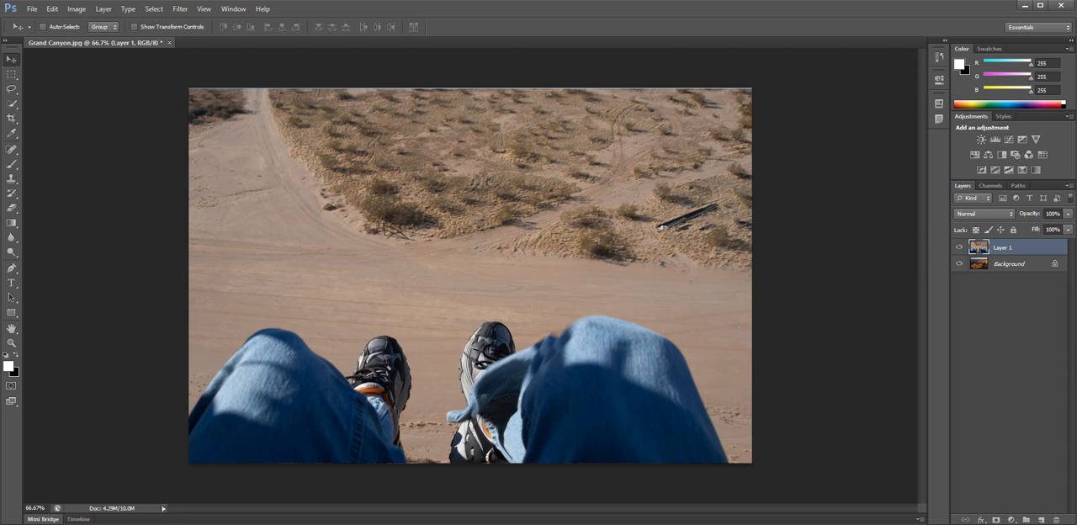
Rename Layer 1 as Legs and convert the Background into a regular layer named Grandcanyon.
{"action": "double_click", "coordinate": [1002, 247]}
{"action": "left_click", "coordinate": [1005, 248]}
{"action": "right_click", "coordinate": [1006, 247]}
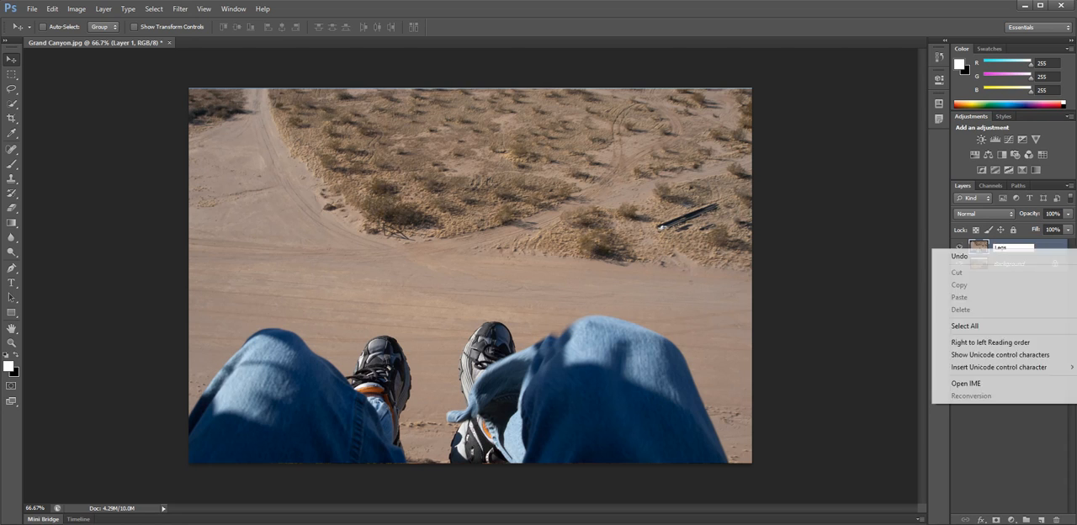
{"action": "left_click", "coordinate": [1007, 425]}
{"action": "double_click", "coordinate": [1010, 264]}
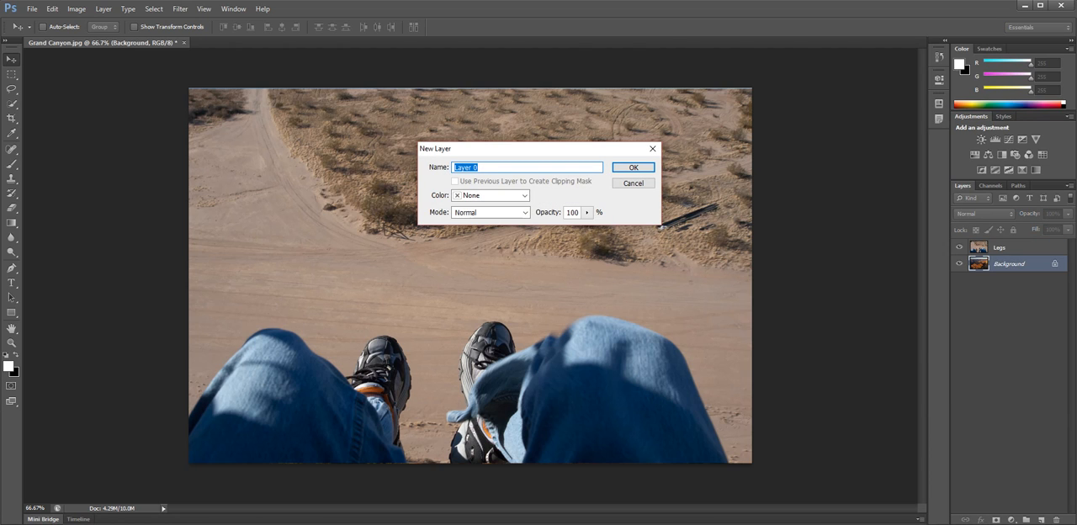
{"action": "type", "text": "Grandcanyon"}
{"action": "key", "text": "Return"}
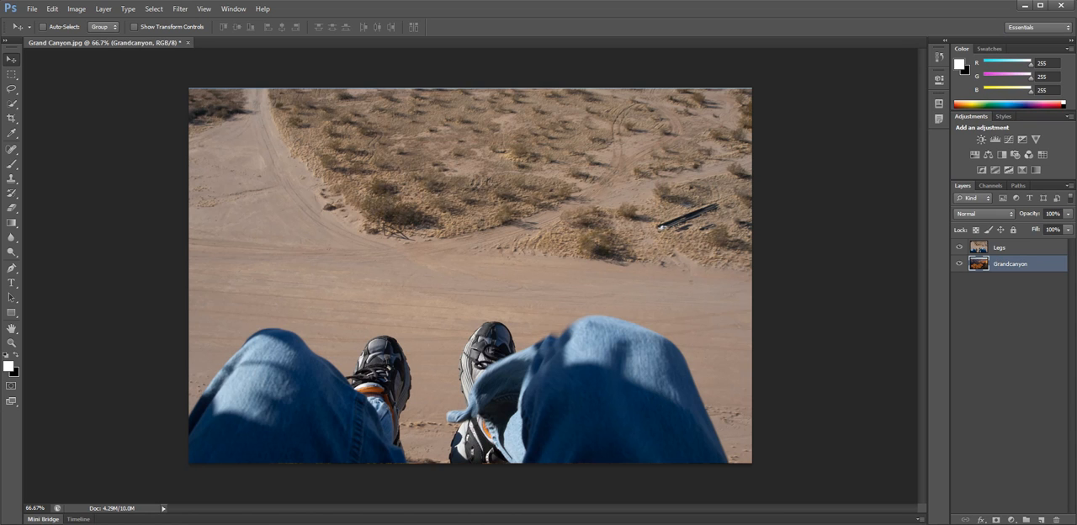
Add a layer mask to the Legs layer and keep black as the foreground color with white as the background.
{"action": "left_click", "coordinate": [1001, 247]}
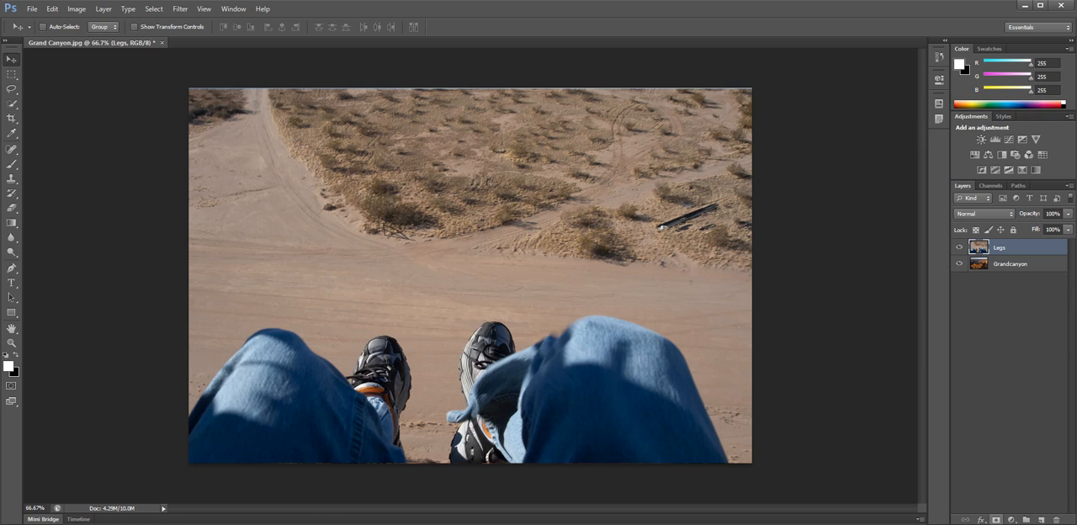
{"action": "left_click", "coordinate": [996, 519]}
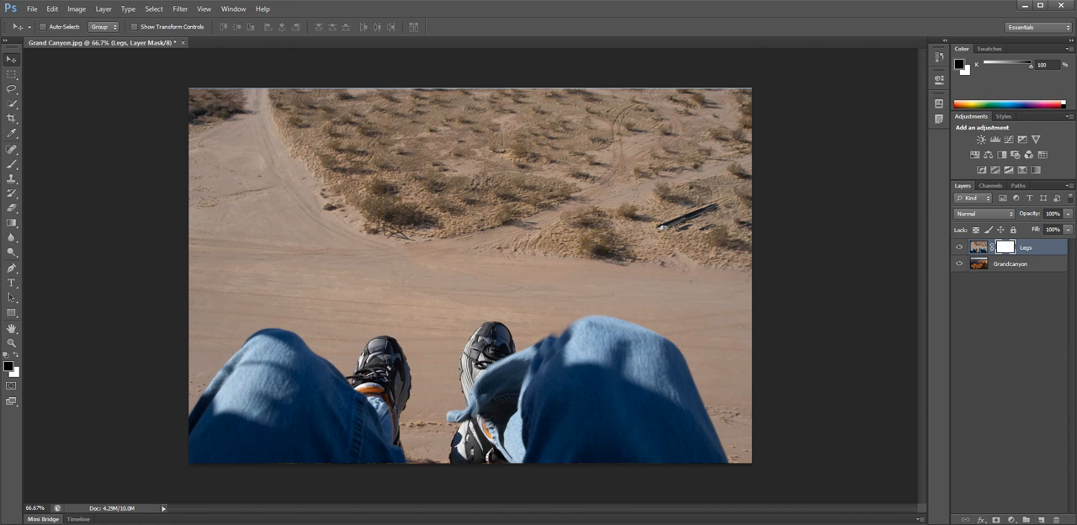
{"action": "key", "text": "x"}
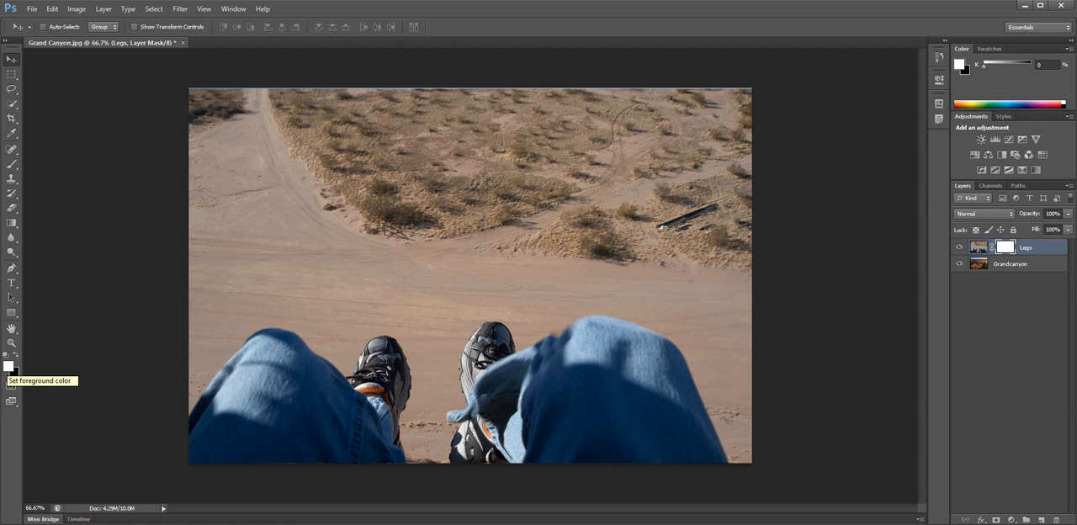
{"action": "key", "text": "x"}
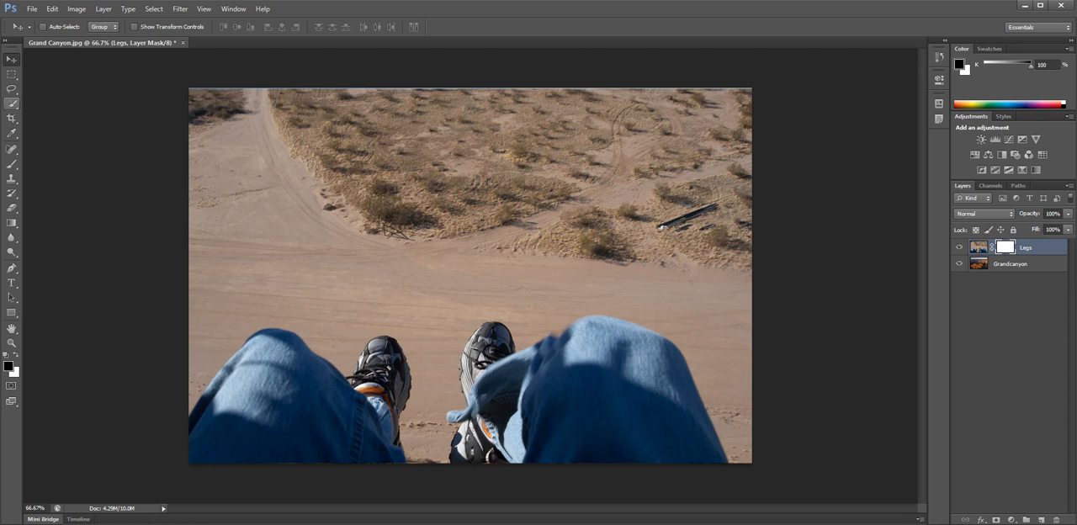
Paint black on the Legs mask with the Brush tool to hide the desert above the knees and shoes.
{"action": "left_click", "coordinate": [12, 163]}
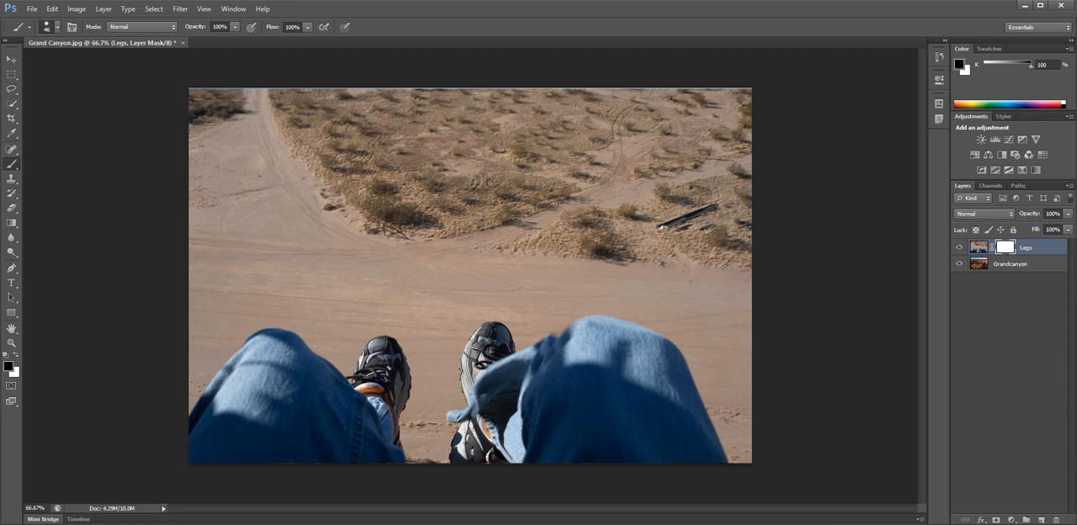
{"action": "mouse_move", "coordinate": [240, 91]}
{"action": "left_mouse_down"}
{"action": "mouse_move", "coordinate": [202, 103]}
{"action": "mouse_move", "coordinate": [353, 95]}
{"action": "mouse_move", "coordinate": [206, 109]}
{"action": "mouse_move", "coordinate": [395, 107]}
{"action": "mouse_move", "coordinate": [198, 122]}
{"action": "mouse_move", "coordinate": [434, 128]}
{"action": "mouse_move", "coordinate": [198, 143]}
{"action": "mouse_move", "coordinate": [454, 159]}
{"action": "mouse_move", "coordinate": [198, 168]}
{"action": "mouse_move", "coordinate": [316, 179]}
{"action": "mouse_move", "coordinate": [206, 197]}
{"action": "mouse_move", "coordinate": [412, 192]}
{"action": "left_mouse_up"}
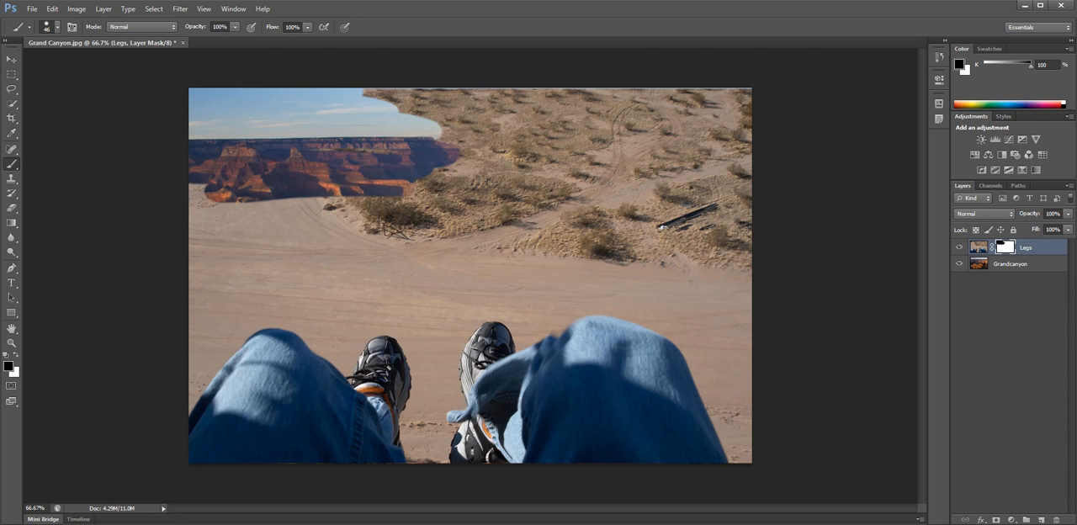
{"action": "mouse_move", "coordinate": [363, 98]}
{"action": "left_mouse_down"}
{"action": "mouse_move", "coordinate": [492, 95]}
{"action": "mouse_move", "coordinate": [402, 110]}
{"action": "mouse_move", "coordinate": [627, 120]}
{"action": "mouse_move", "coordinate": [603, 130]}
{"action": "mouse_move", "coordinate": [620, 148]}
{"action": "mouse_move", "coordinate": [462, 154]}
{"action": "mouse_move", "coordinate": [656, 185]}
{"action": "mouse_move", "coordinate": [547, 207]}
{"action": "mouse_move", "coordinate": [206, 204]}
{"action": "mouse_move", "coordinate": [246, 228]}
{"action": "mouse_move", "coordinate": [202, 206]}
{"action": "mouse_move", "coordinate": [193, 253]}
{"action": "mouse_move", "coordinate": [252, 241]}
{"action": "mouse_move", "coordinate": [379, 253]}
{"action": "mouse_move", "coordinate": [198, 357]}
{"action": "mouse_move", "coordinate": [253, 298]}
{"action": "mouse_move", "coordinate": [202, 328]}
{"action": "mouse_move", "coordinate": [199, 264]}
{"action": "mouse_move", "coordinate": [192, 297]}
{"action": "mouse_move", "coordinate": [471, 244]}
{"action": "mouse_move", "coordinate": [732, 220]}
{"action": "mouse_move", "coordinate": [744, 206]}
{"action": "mouse_move", "coordinate": [732, 143]}
{"action": "mouse_move", "coordinate": [690, 110]}
{"action": "mouse_move", "coordinate": [546, 91]}
{"action": "mouse_move", "coordinate": [747, 90]}
{"action": "mouse_move", "coordinate": [743, 303]}
{"action": "mouse_move", "coordinate": [705, 231]}
{"action": "mouse_move", "coordinate": [605, 286]}
{"action": "mouse_move", "coordinate": [379, 269]}
{"action": "mouse_move", "coordinate": [319, 299]}
{"action": "mouse_move", "coordinate": [421, 293]}
{"action": "mouse_move", "coordinate": [354, 257]}
{"action": "mouse_move", "coordinate": [366, 253]}
{"action": "mouse_move", "coordinate": [370, 305]}
{"action": "mouse_move", "coordinate": [422, 340]}
{"action": "mouse_move", "coordinate": [433, 374]}
{"action": "mouse_move", "coordinate": [466, 305]}
{"action": "mouse_move", "coordinate": [521, 303]}
{"action": "mouse_move", "coordinate": [540, 318]}
{"action": "mouse_move", "coordinate": [610, 296]}
{"action": "mouse_move", "coordinate": [686, 329]}
{"action": "mouse_move", "coordinate": [736, 431]}
{"action": "mouse_move", "coordinate": [740, 310]}
{"action": "mouse_move", "coordinate": [744, 332]}
{"action": "mouse_move", "coordinate": [713, 308]}
{"action": "mouse_move", "coordinate": [725, 353]}
{"action": "left_mouse_up"}
{"action": "mouse_move", "coordinate": [698, 296]}
{"action": "left_mouse_down"}
{"action": "mouse_move", "coordinate": [539, 291]}
{"action": "mouse_move", "coordinate": [681, 307]}
{"action": "mouse_move", "coordinate": [450, 290]}
{"action": "mouse_move", "coordinate": [421, 304]}
{"action": "left_mouse_up"}
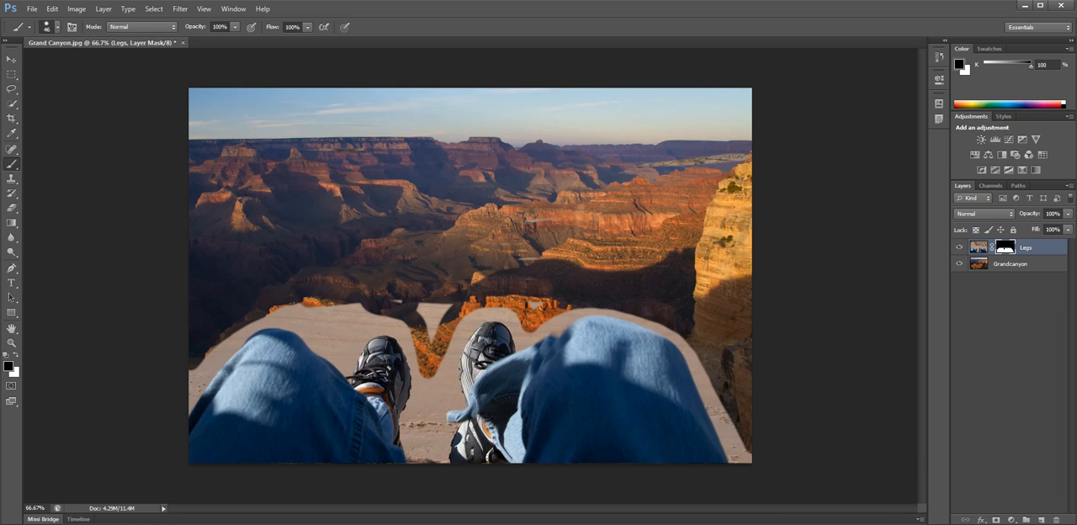
Set the brush to 23 px with 5% hardness and mask out sand between the left knee and the left shoe.
{"action": "left_click", "coordinate": [56, 27]}
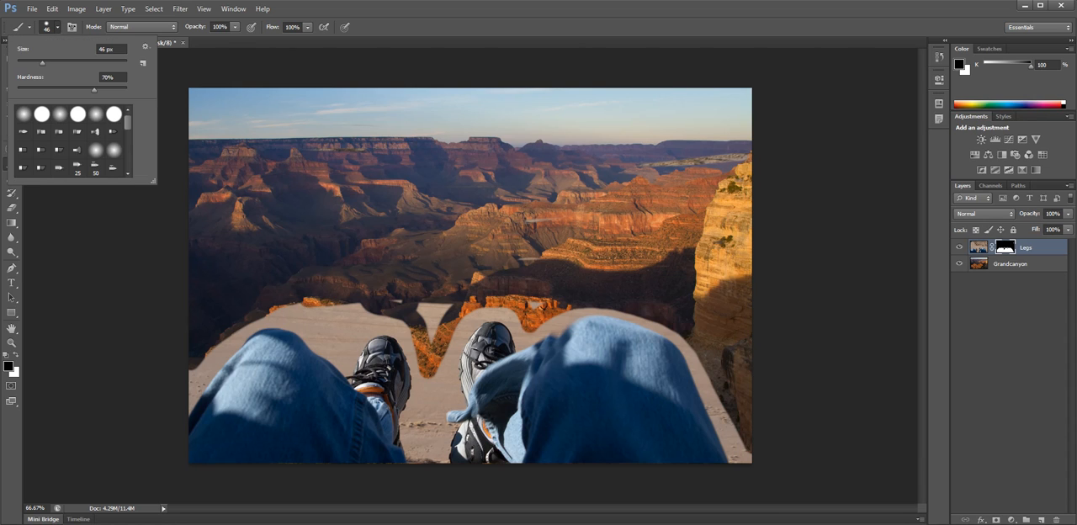
{"action": "left_click_drag", "start_coordinate": [42, 63], "coordinate": [47, 63]}
{"action": "left_click_drag", "start_coordinate": [61, 63], "coordinate": [86, 64]}
{"action": "left_click_drag", "start_coordinate": [86, 63], "coordinate": [29, 63]}
{"action": "left_click_drag", "start_coordinate": [93, 89], "coordinate": [22, 89]}
{"action": "key", "text": "Return"}
{"action": "mouse_move", "coordinate": [274, 317]}
{"action": "left_mouse_down"}
{"action": "mouse_move", "coordinate": [348, 367]}
{"action": "mouse_move", "coordinate": [367, 338]}
{"action": "mouse_move", "coordinate": [409, 330]}
{"action": "left_mouse_up"}
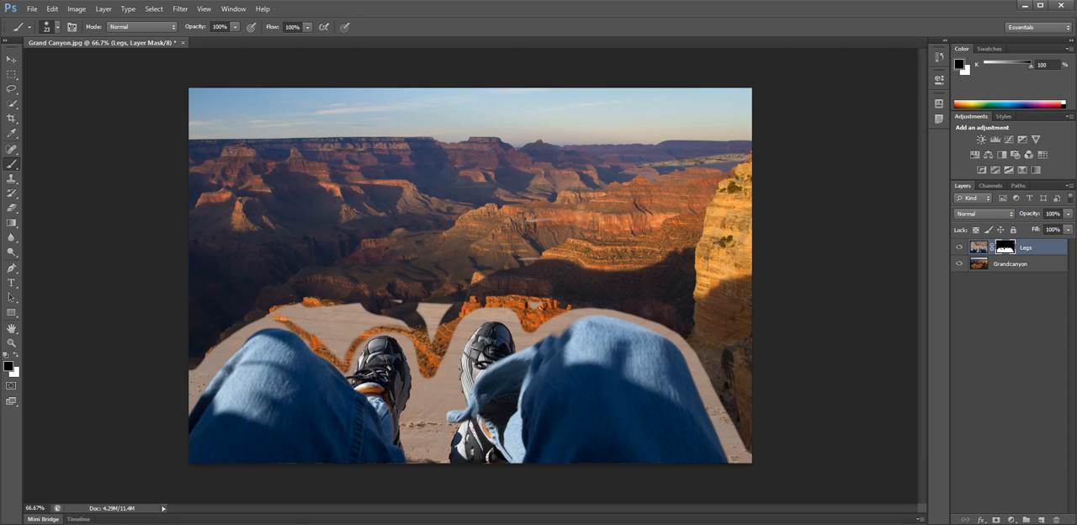
Raise the brush hardness and mask out the sand along the top and outer edge of the left knee.
{"action": "left_click", "coordinate": [56, 27]}
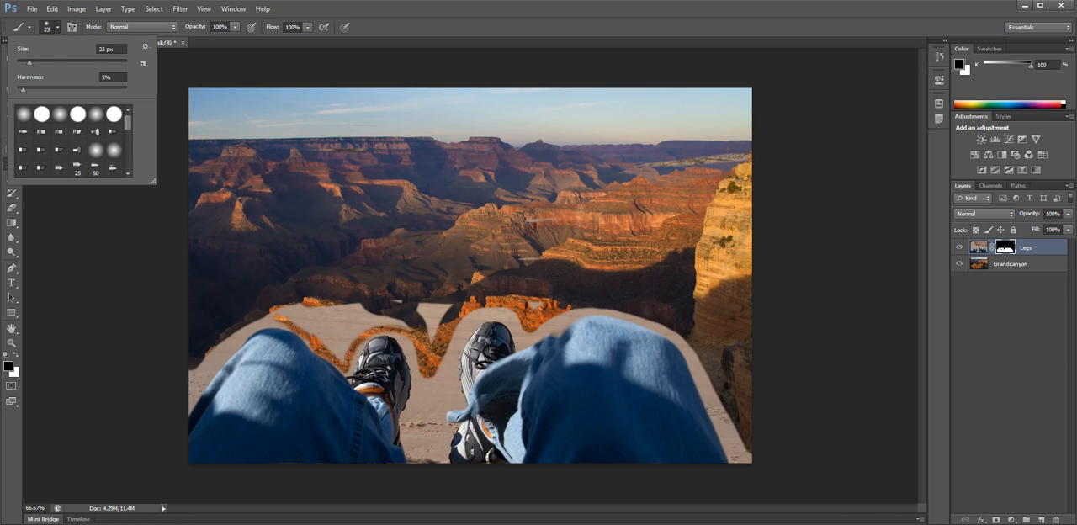
{"action": "left_click_drag", "start_coordinate": [23, 90], "coordinate": [67, 90]}
{"action": "key", "text": "Return"}
{"action": "mouse_move", "coordinate": [278, 320]}
{"action": "left_mouse_down"}
{"action": "mouse_move", "coordinate": [240, 337]}
{"action": "mouse_move", "coordinate": [193, 389]}
{"action": "left_mouse_up"}
{"action": "left_click_drag", "start_coordinate": [239, 344], "coordinate": [193, 392]}
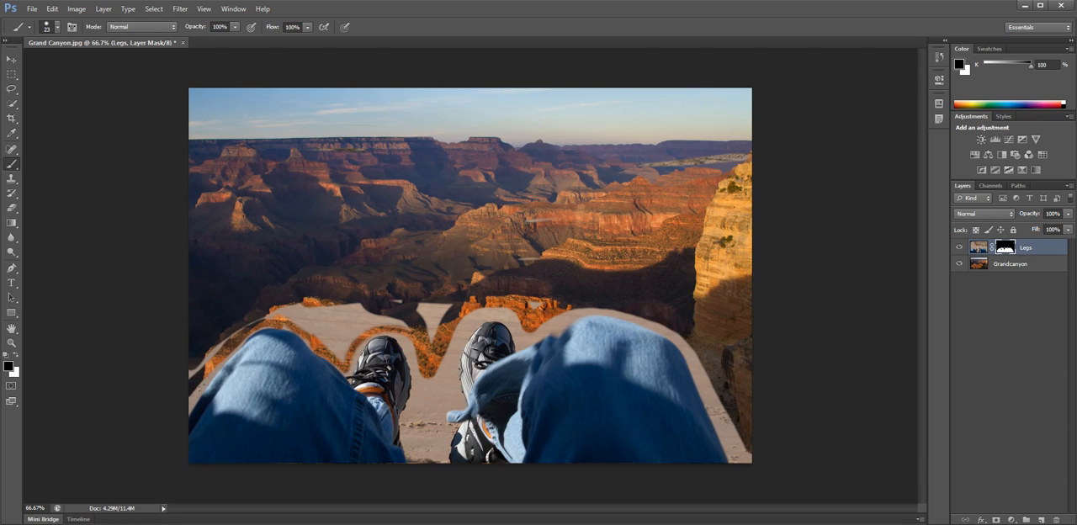
Zoom to 150% and mask out more of the sand from the left knee to just past the left shoe.
{"action": "left_click_drag", "start_coordinate": [47, 508], "coordinate": [27, 508]}
{"action": "type", "text": "150"}
{"action": "key", "text": "Return"}
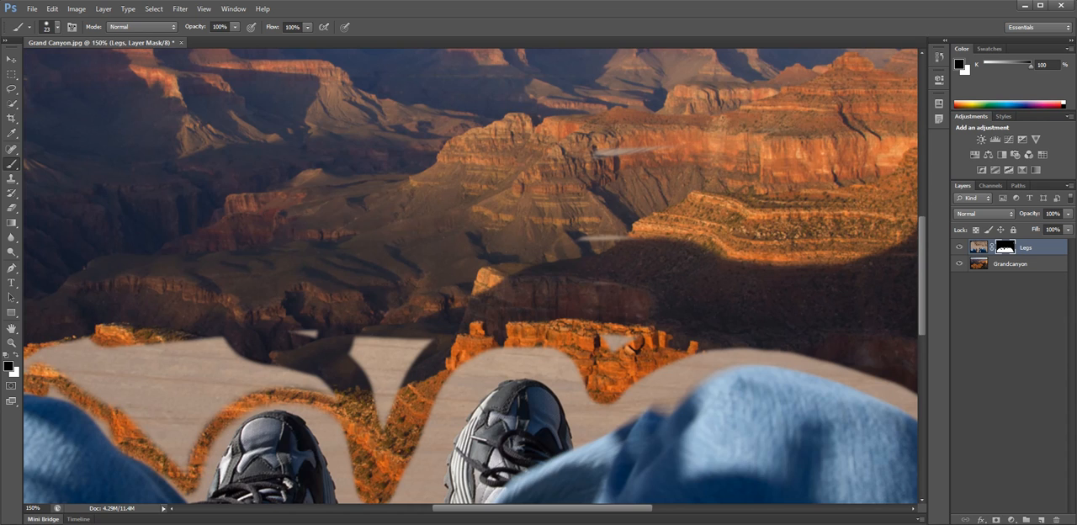
{"action": "left_click_drag", "start_coordinate": [538, 508], "coordinate": [441, 508]}
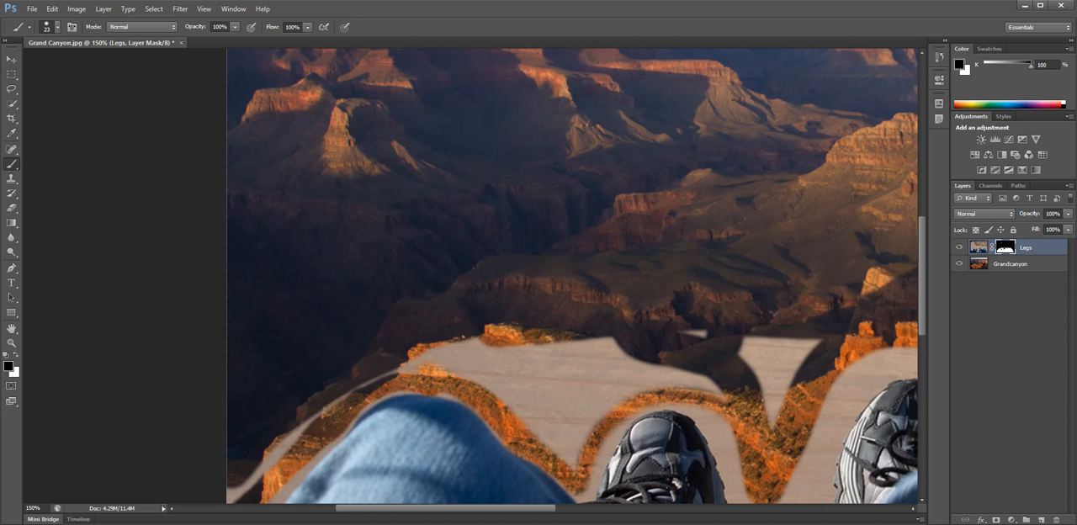
{"action": "mouse_move", "coordinate": [578, 497]}
{"action": "left_mouse_down"}
{"action": "mouse_move", "coordinate": [631, 397]}
{"action": "mouse_move", "coordinate": [589, 370]}
{"action": "mouse_move", "coordinate": [597, 351]}
{"action": "mouse_move", "coordinate": [429, 360]}
{"action": "mouse_move", "coordinate": [471, 349]}
{"action": "mouse_move", "coordinate": [367, 385]}
{"action": "mouse_move", "coordinate": [294, 433]}
{"action": "mouse_move", "coordinate": [243, 491]}
{"action": "mouse_move", "coordinate": [405, 369]}
{"action": "mouse_move", "coordinate": [542, 421]}
{"action": "mouse_move", "coordinate": [626, 361]}
{"action": "mouse_move", "coordinate": [660, 383]}
{"action": "mouse_move", "coordinate": [706, 383]}
{"action": "mouse_move", "coordinate": [740, 350]}
{"action": "mouse_move", "coordinate": [787, 358]}
{"action": "left_mouse_up"}
Mask out sand between the two shoes and paint black across the toe of the left shoe.
{"action": "key", "text": "ctrl+0"}
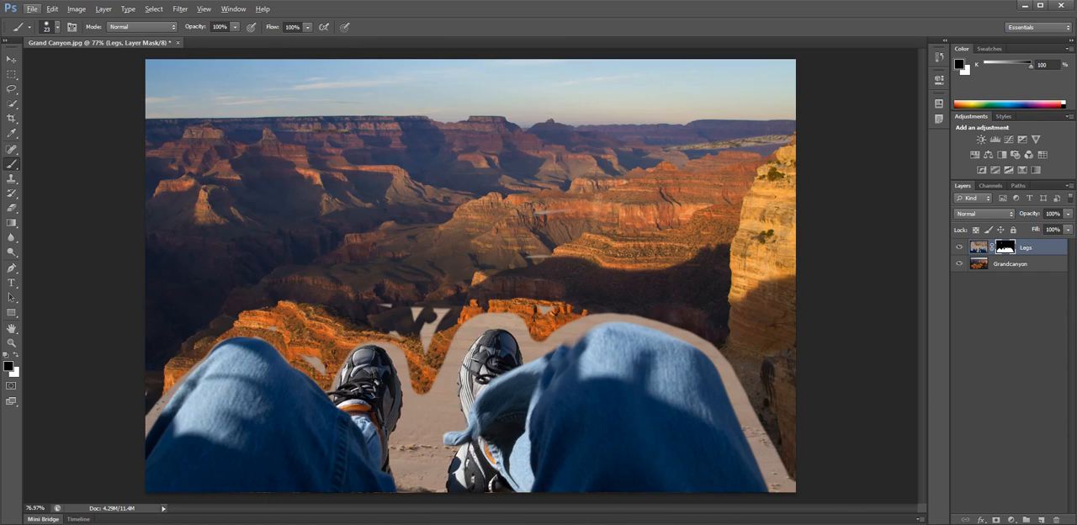
{"action": "scroll", "coordinate": [422, 313], "scroll_direction": "up", "scroll_amount": 8}
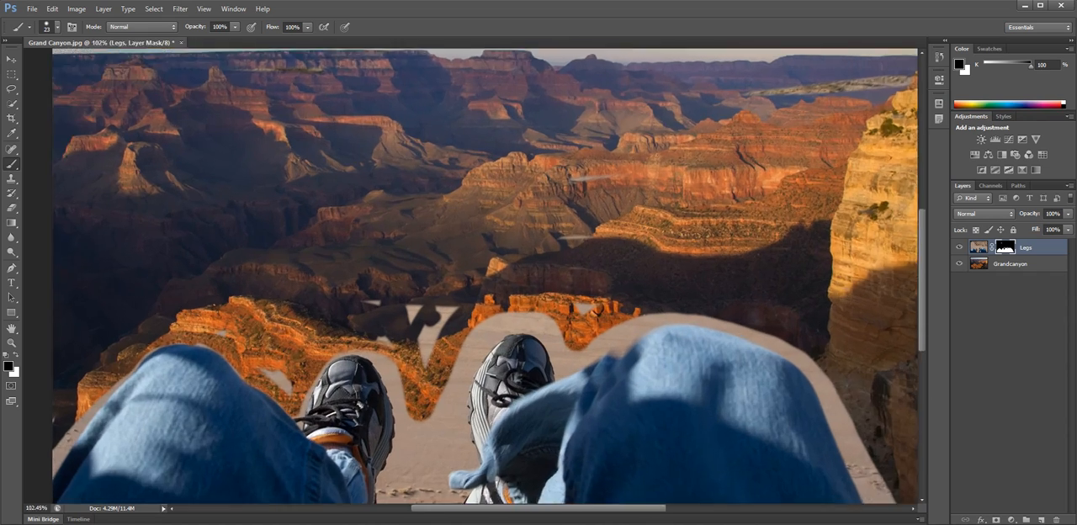
{"action": "scroll", "coordinate": [423, 313], "scroll_direction": "down", "scroll_amount": 10}
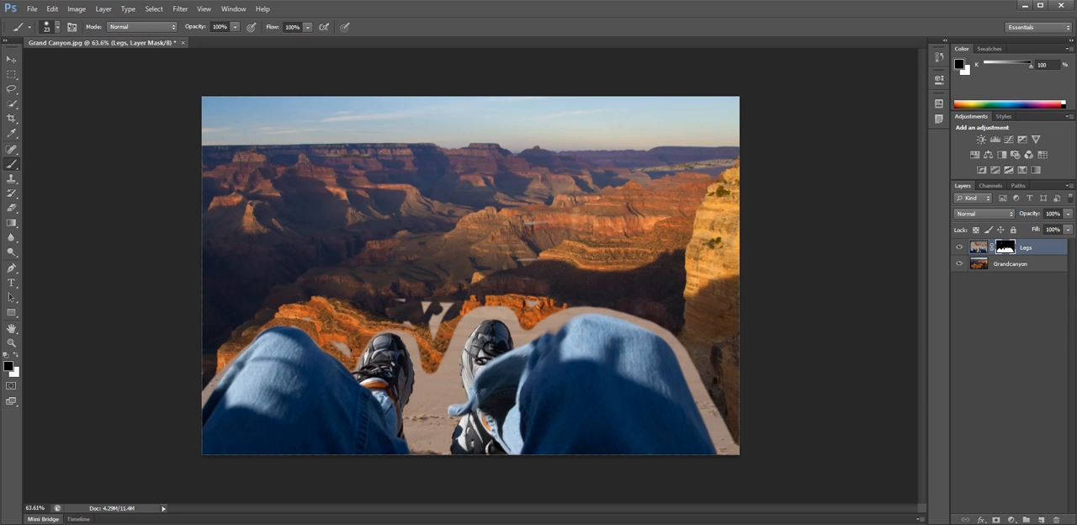
{"action": "scroll", "coordinate": [470, 275], "scroll_direction": "up", "scroll_amount": 1}
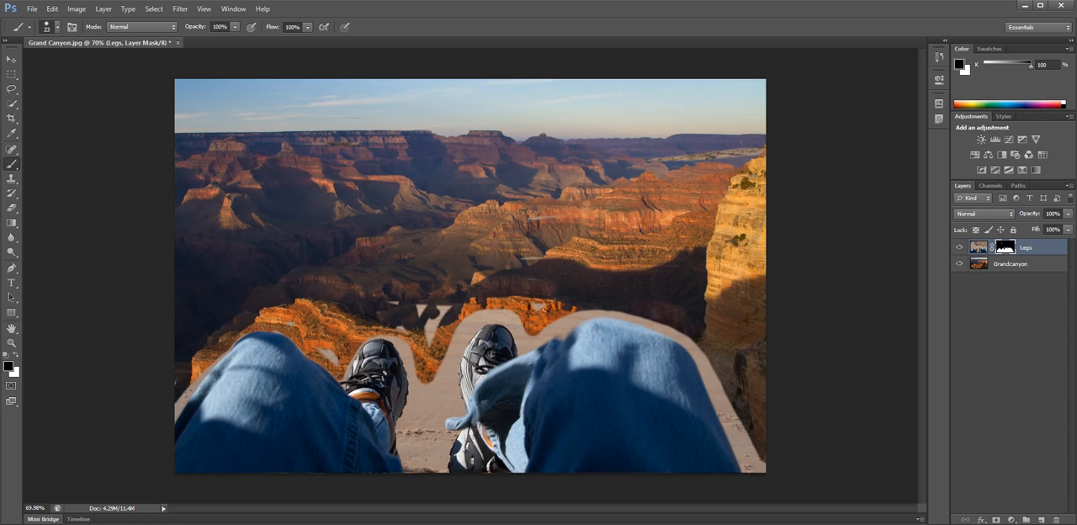
{"action": "mouse_move", "coordinate": [421, 308]}
{"action": "left_mouse_down"}
{"action": "mouse_move", "coordinate": [428, 438]}
{"action": "mouse_move", "coordinate": [455, 326]}
{"action": "mouse_move", "coordinate": [479, 308]}
{"action": "mouse_move", "coordinate": [454, 357]}
{"action": "mouse_move", "coordinate": [442, 469]}
{"action": "left_mouse_up"}
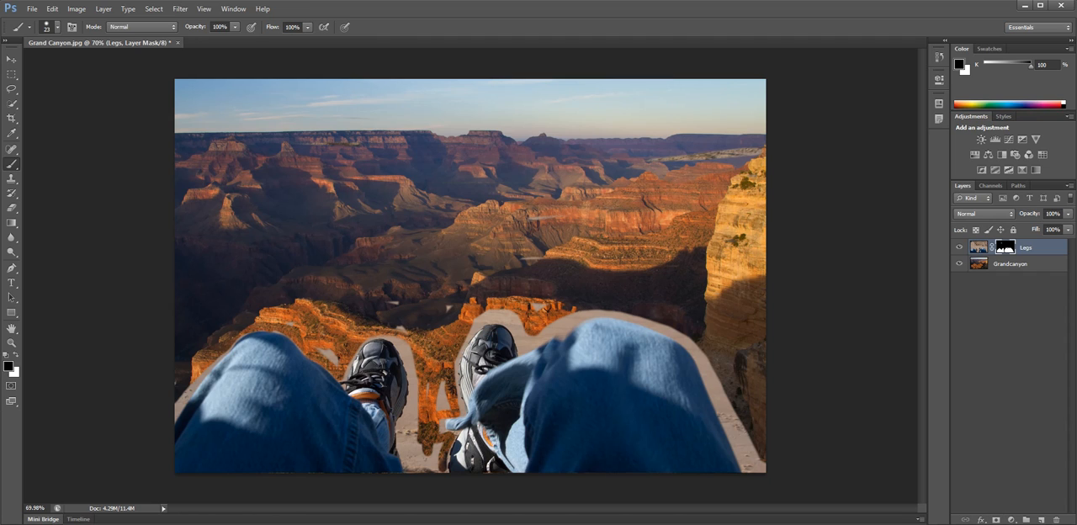
{"action": "mouse_move", "coordinate": [376, 341]}
{"action": "left_mouse_down"}
{"action": "mouse_move", "coordinate": [405, 344]}
{"action": "mouse_move", "coordinate": [367, 347]}
{"action": "mouse_move", "coordinate": [406, 365]}
{"action": "left_mouse_up"}
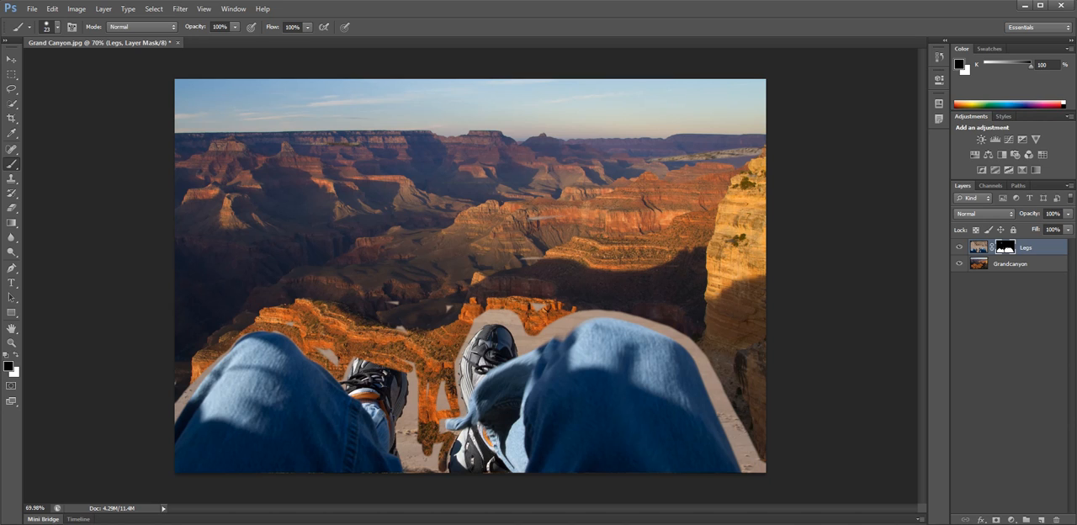
Mask out sand above and outside the right knee, and paint white on the mask to restore the left shoe's toe.
{"action": "mouse_move", "coordinate": [515, 320]}
{"action": "left_mouse_down"}
{"action": "mouse_move", "coordinate": [482, 322]}
{"action": "mouse_move", "coordinate": [597, 313]}
{"action": "mouse_move", "coordinate": [695, 340]}
{"action": "left_mouse_up"}
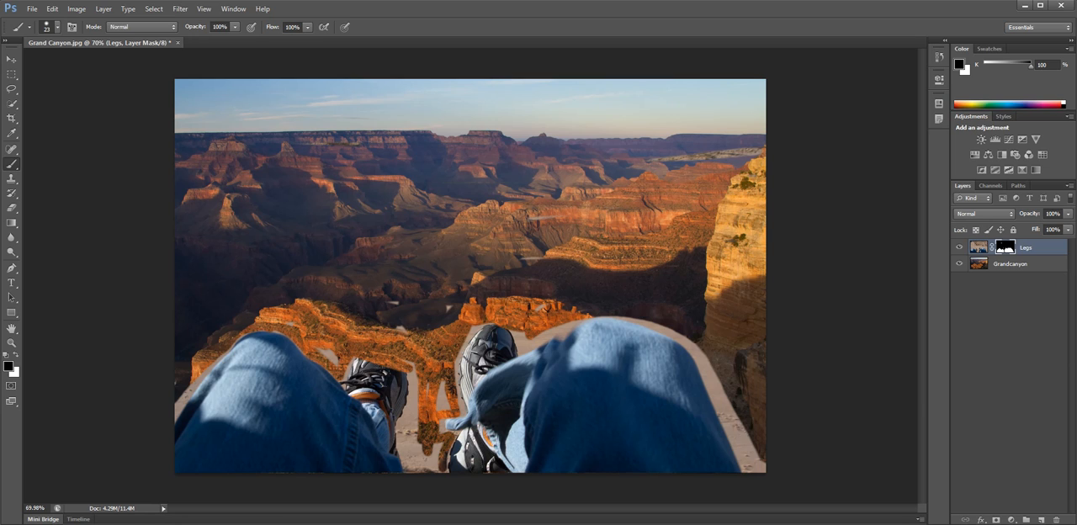
{"action": "left_click_drag", "start_coordinate": [721, 385], "coordinate": [761, 469]}
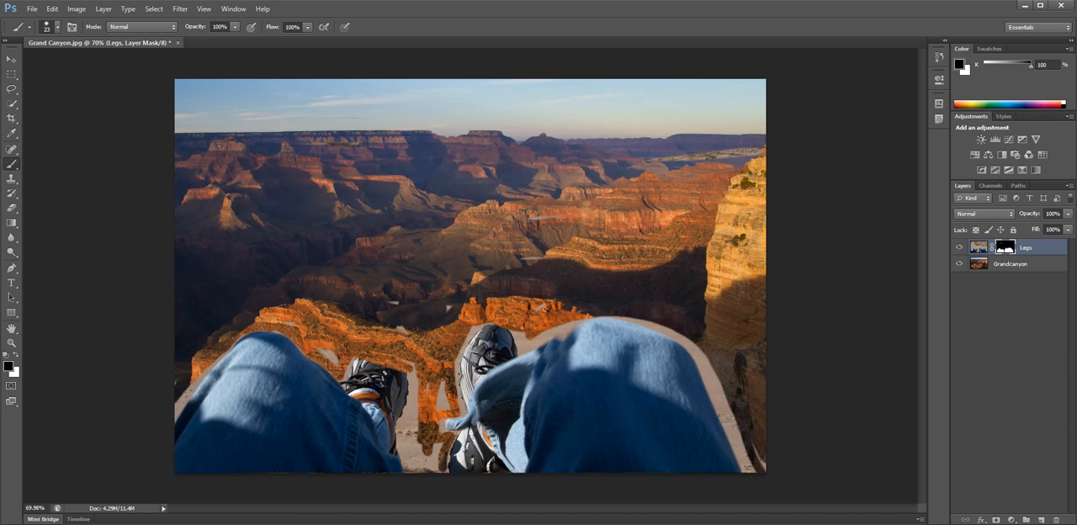
{"action": "key", "text": "x"}
{"action": "mouse_move", "coordinate": [362, 356]}
{"action": "left_mouse_down"}
{"action": "mouse_move", "coordinate": [385, 351]}
{"action": "mouse_move", "coordinate": [375, 360]}
{"action": "mouse_move", "coordinate": [402, 361]}
{"action": "mouse_move", "coordinate": [394, 367]}
{"action": "mouse_move", "coordinate": [361, 347]}
{"action": "mouse_move", "coordinate": [349, 362]}
{"action": "mouse_move", "coordinate": [388, 345]}
{"action": "left_mouse_up"}
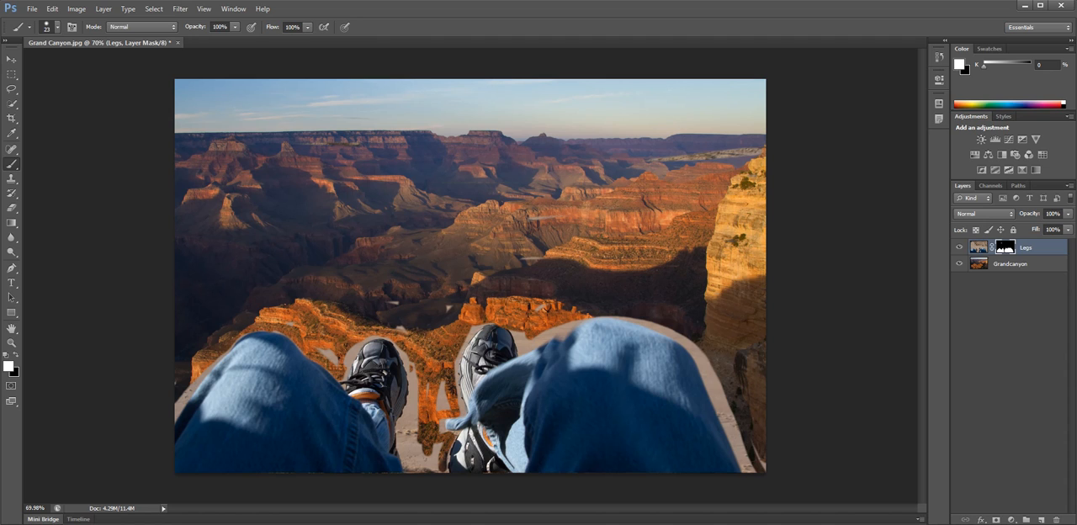
Paint white on the Legs mask across the sky and canyon to reveal the desert there.
{"action": "mouse_move", "coordinate": [580, 218]}
{"action": "left_mouse_down"}
{"action": "mouse_move", "coordinate": [607, 206]}
{"action": "mouse_move", "coordinate": [567, 219]}
{"action": "mouse_move", "coordinate": [519, 216]}
{"action": "mouse_move", "coordinate": [661, 178]}
{"action": "mouse_move", "coordinate": [677, 162]}
{"action": "mouse_move", "coordinate": [674, 140]}
{"action": "mouse_move", "coordinate": [587, 121]}
{"action": "mouse_move", "coordinate": [670, 97]}
{"action": "mouse_move", "coordinate": [279, 142]}
{"action": "mouse_move", "coordinate": [229, 158]}
{"action": "mouse_move", "coordinate": [306, 162]}
{"action": "mouse_move", "coordinate": [660, 111]}
{"action": "mouse_move", "coordinate": [314, 179]}
{"action": "mouse_move", "coordinate": [631, 124]}
{"action": "mouse_move", "coordinate": [420, 201]}
{"action": "mouse_move", "coordinate": [378, 202]}
{"action": "mouse_move", "coordinate": [534, 139]}
{"action": "mouse_move", "coordinate": [446, 175]}
{"action": "mouse_move", "coordinate": [383, 223]}
{"action": "mouse_move", "coordinate": [429, 244]}
{"action": "mouse_move", "coordinate": [395, 227]}
{"action": "left_mouse_up"}
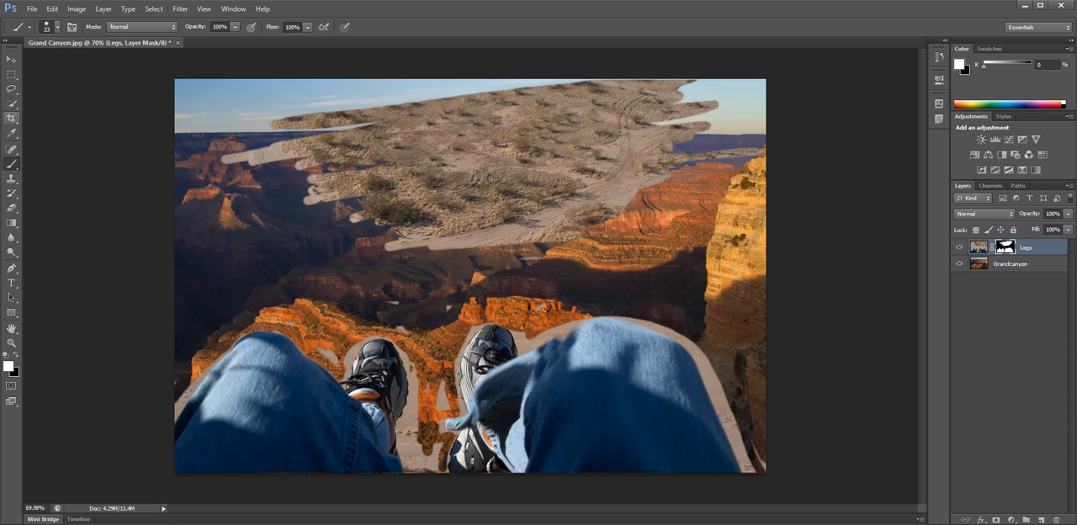
Paint black with the brush enlarged to 131 px to hide the desert patch over the sky and canyon.
{"action": "left_click", "coordinate": [16, 356]}
{"action": "left_click_drag", "start_coordinate": [528, 108], "coordinate": [312, 132]}
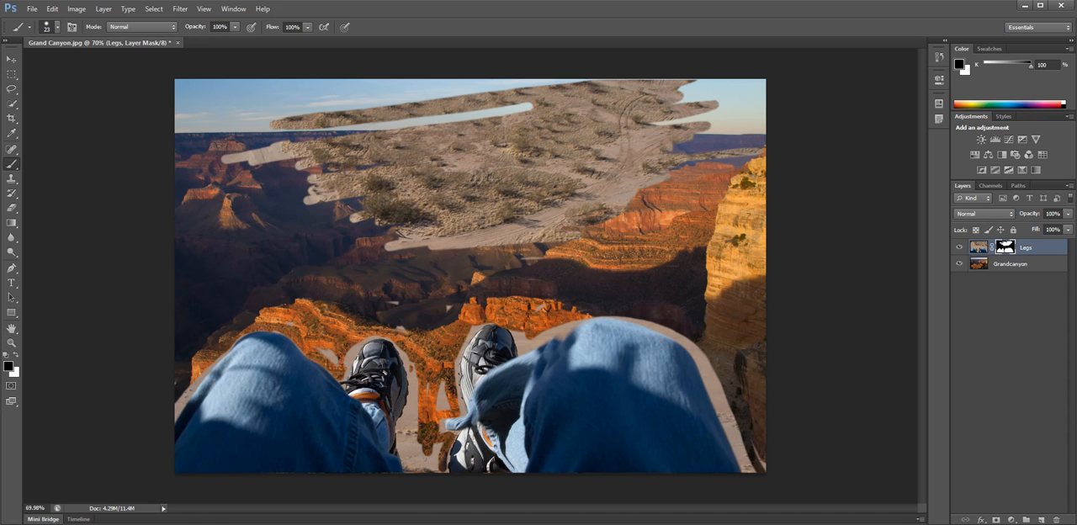
{"action": "left_click", "coordinate": [57, 27]}
{"action": "left_click_drag", "start_coordinate": [30, 63], "coordinate": [49, 63]}
{"action": "mouse_move", "coordinate": [282, 102]}
{"action": "left_mouse_down"}
{"action": "mouse_move", "coordinate": [683, 94]}
{"action": "mouse_move", "coordinate": [606, 189]}
{"action": "mouse_move", "coordinate": [538, 235]}
{"action": "left_mouse_up"}
{"action": "left_click_drag", "start_coordinate": [378, 278], "coordinate": [400, 294]}
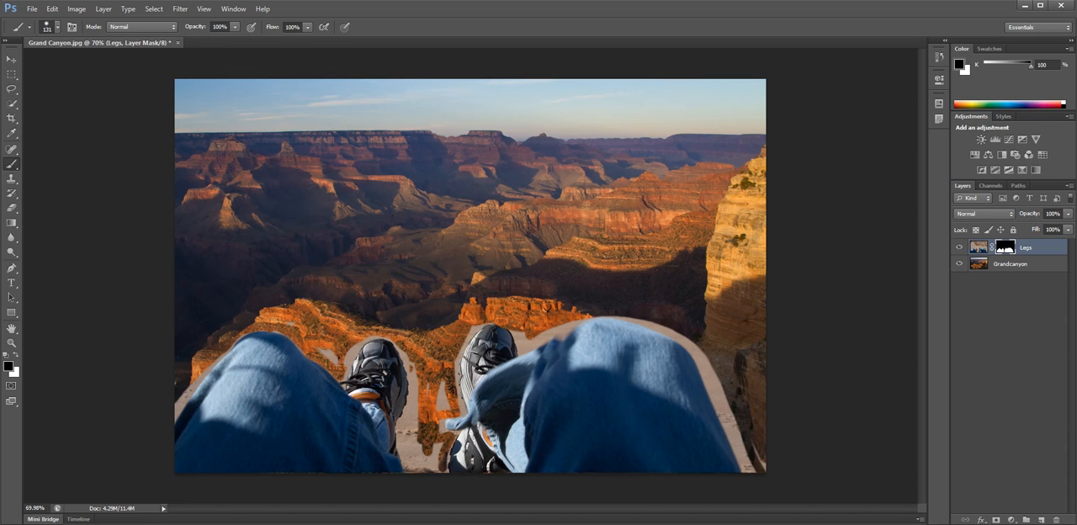
Mask out the remaining sand around the right knee, between and around both shoes, and along the left knee's outer edge.
{"action": "mouse_move", "coordinate": [639, 326]}
{"action": "left_mouse_down"}
{"action": "mouse_move", "coordinate": [681, 339]}
{"action": "mouse_move", "coordinate": [716, 383]}
{"action": "mouse_move", "coordinate": [749, 458]}
{"action": "mouse_move", "coordinate": [700, 358]}
{"action": "mouse_move", "coordinate": [653, 328]}
{"action": "mouse_move", "coordinate": [562, 322]}
{"action": "mouse_move", "coordinate": [506, 343]}
{"action": "left_mouse_up"}
{"action": "left_click_drag", "start_coordinate": [425, 364], "coordinate": [423, 467]}
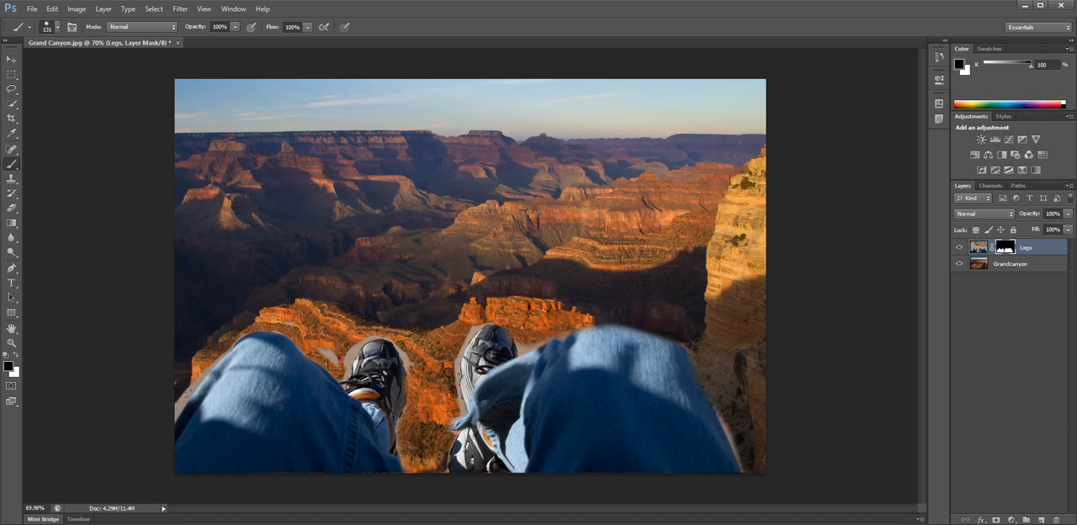
{"action": "mouse_move", "coordinate": [459, 364]}
{"action": "left_mouse_down"}
{"action": "mouse_move", "coordinate": [406, 360]}
{"action": "mouse_move", "coordinate": [371, 340]}
{"action": "mouse_move", "coordinate": [332, 357]}
{"action": "left_mouse_up"}
{"action": "left_click_drag", "start_coordinate": [208, 368], "coordinate": [178, 416]}
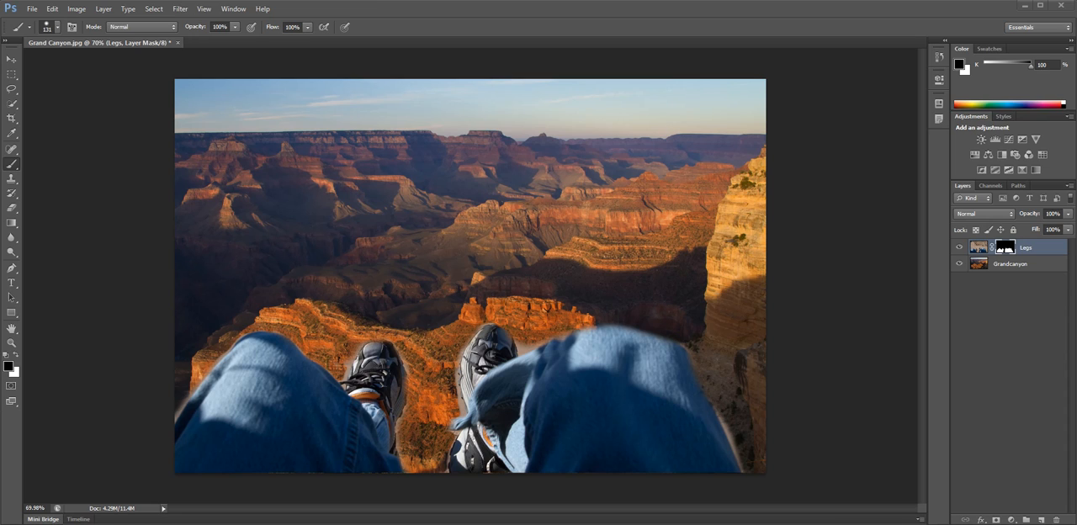
Browse the Creating Composite Images, Selection Techniques, Applying Targeted Adjustments and Basic Concepts folders for another photo to open.
{"action": "left_click", "coordinate": [31, 9]}
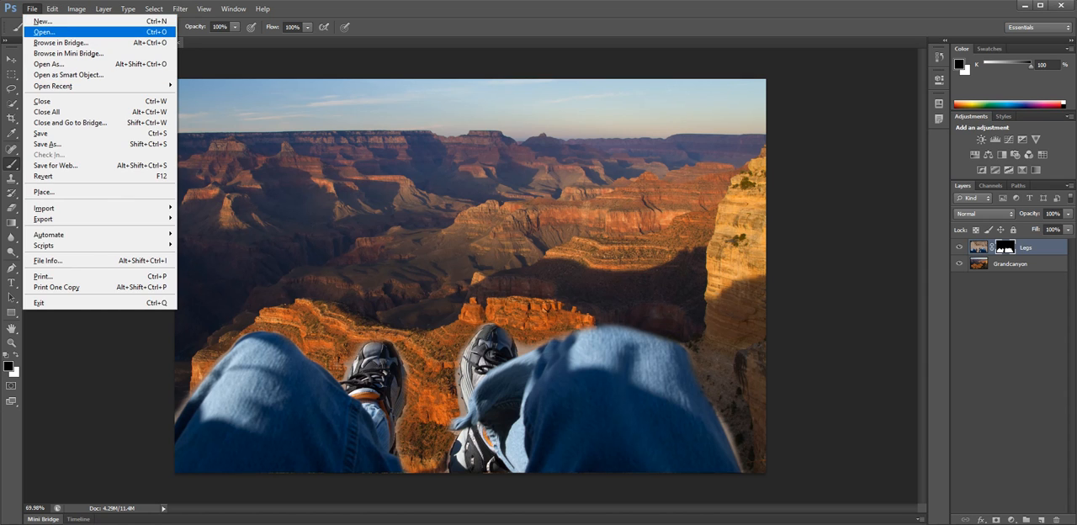
{"action": "left_click", "coordinate": [45, 32]}
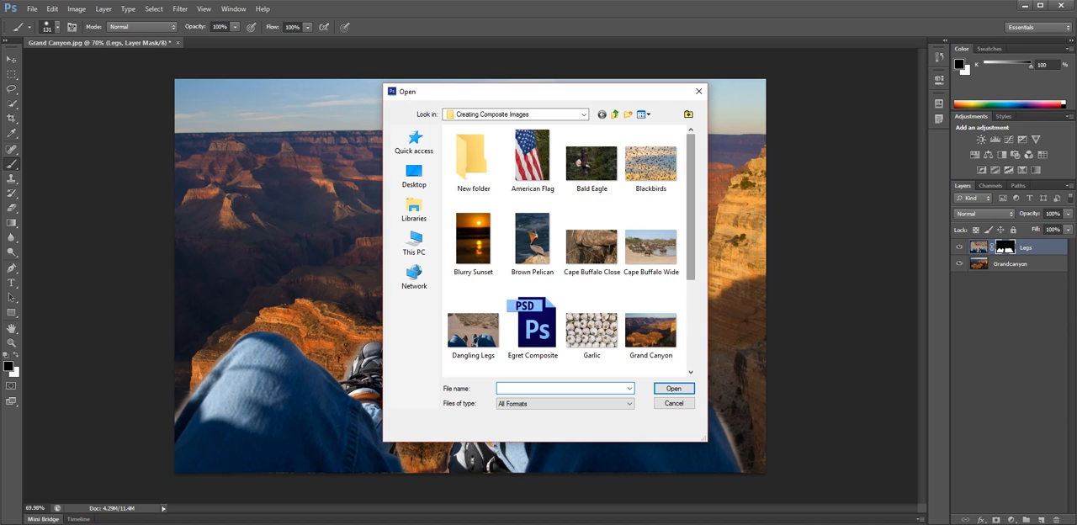
{"action": "scroll", "coordinate": [571, 251], "scroll_direction": "down", "scroll_amount": 3}
{"action": "scroll", "coordinate": [571, 251], "scroll_direction": "up", "scroll_amount": 3}
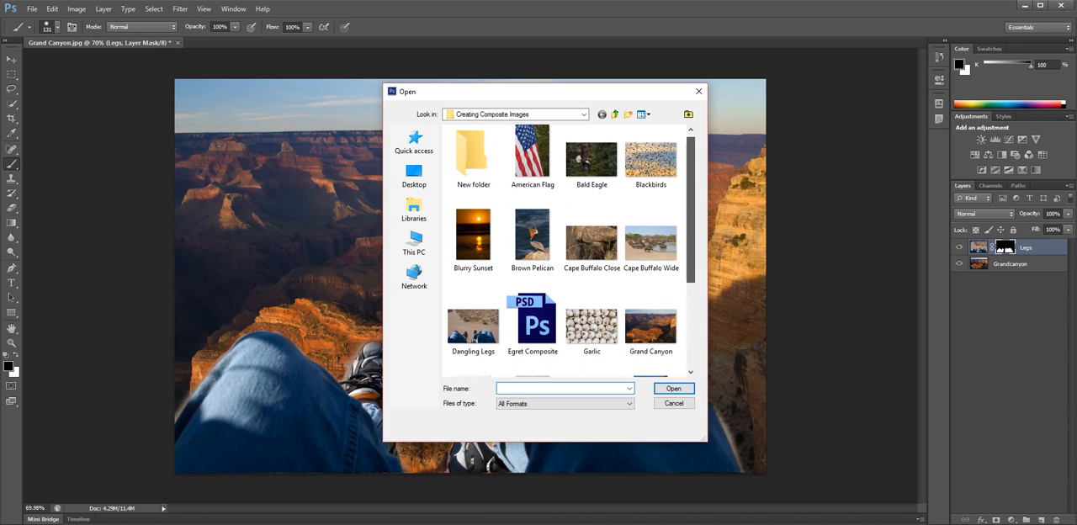
{"action": "left_click", "coordinate": [615, 114]}
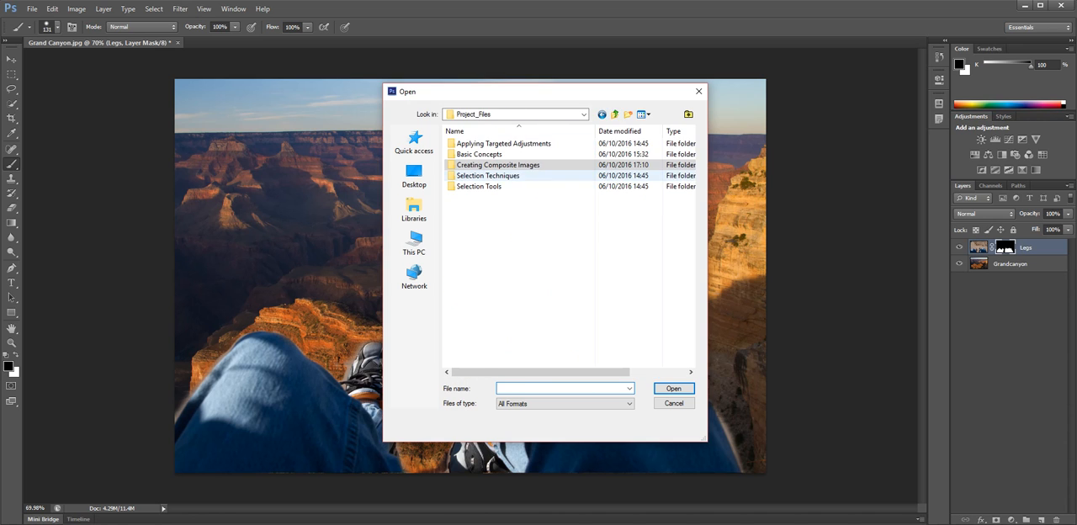
{"action": "double_click", "coordinate": [488, 175]}
{"action": "left_click", "coordinate": [615, 115]}
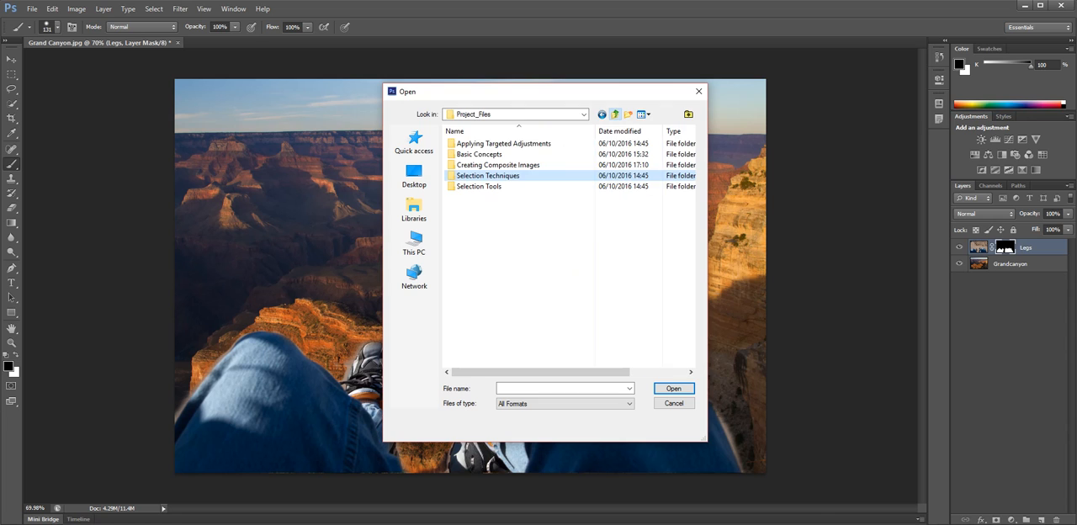
{"action": "double_click", "coordinate": [530, 131]}
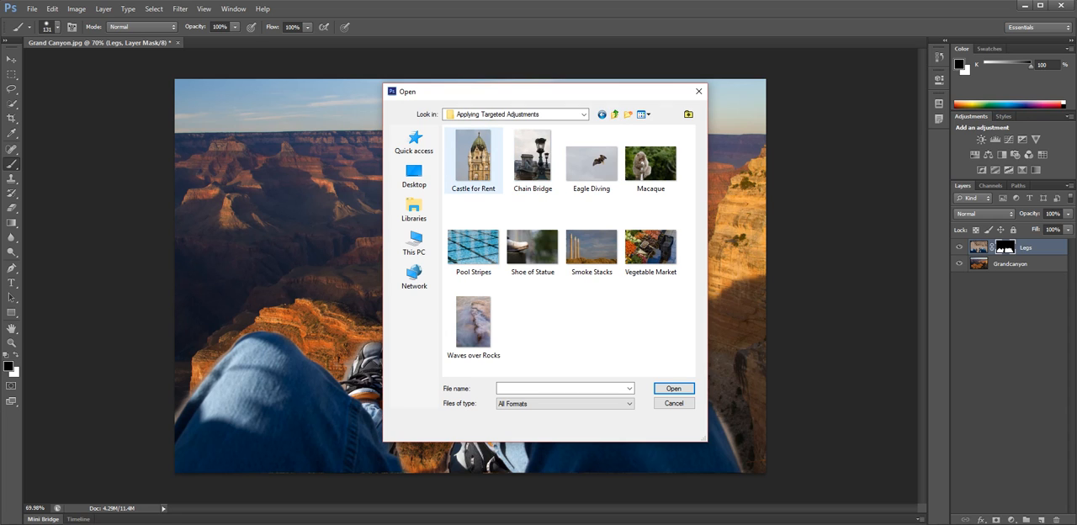
{"action": "left_click", "coordinate": [615, 115]}
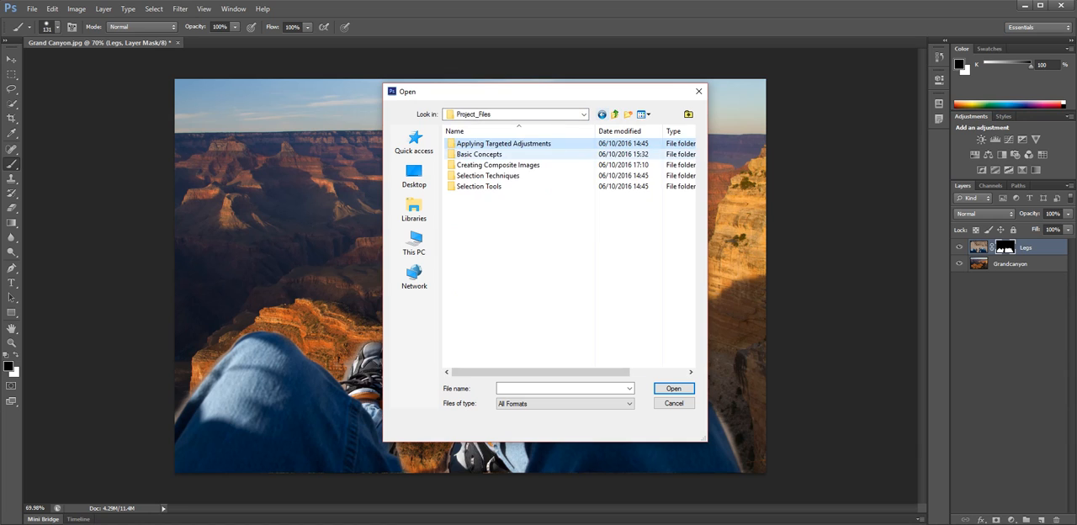
{"action": "double_click", "coordinate": [531, 154]}
{"action": "left_click", "coordinate": [615, 114]}
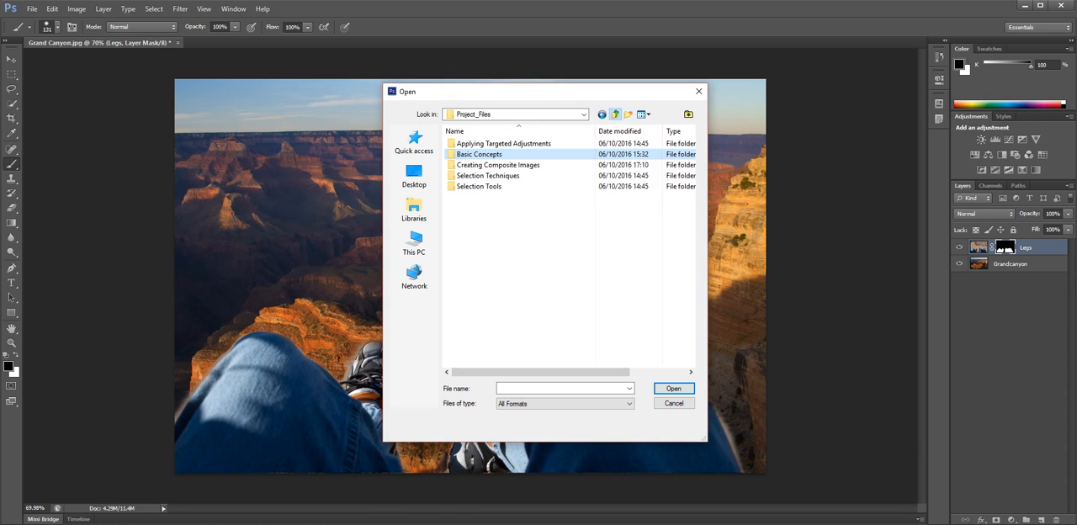
Open the Church Towers photo from the Selection Tools folder.
{"action": "double_click", "coordinate": [504, 184]}
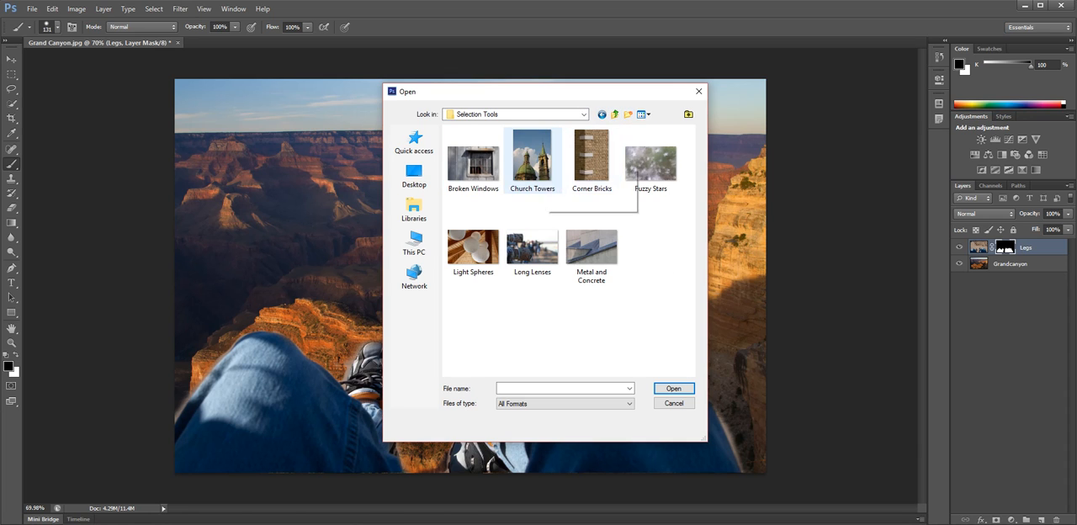
{"action": "double_click", "coordinate": [532, 156]}
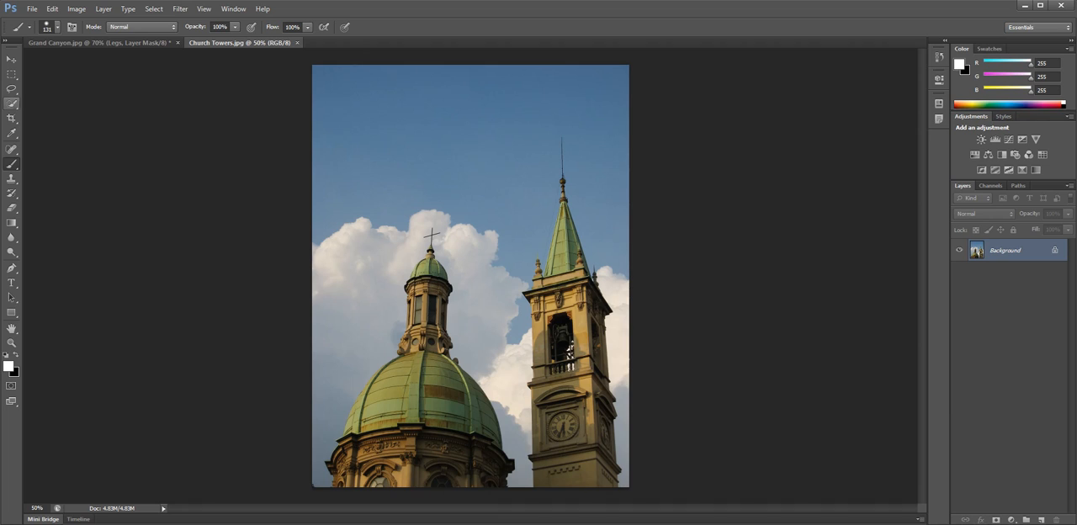
Select the domed tower, including its lantern and cross, with the Quick Selection tool.
{"action": "left_click", "coordinate": [12, 104]}
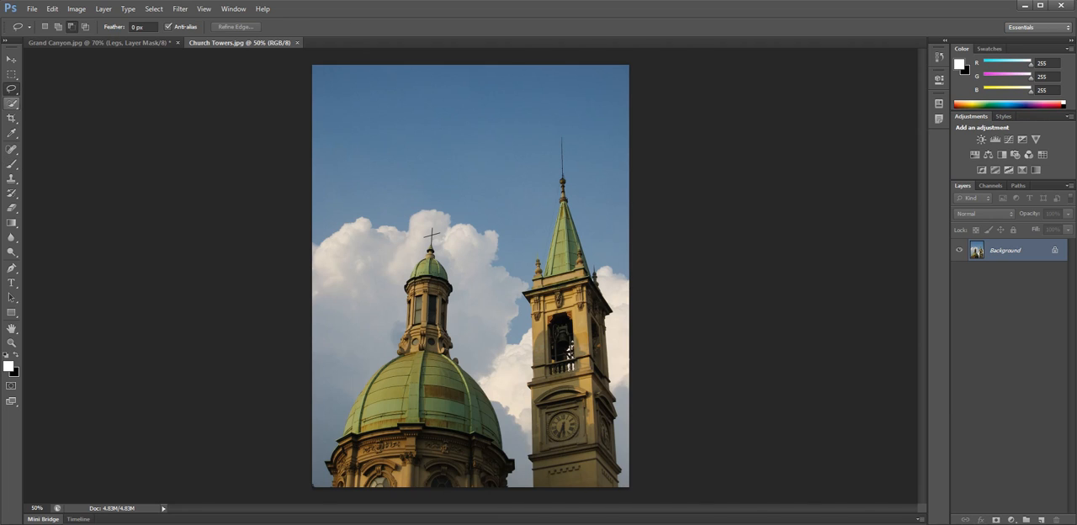
{"action": "left_click", "coordinate": [12, 103]}
{"action": "left_click", "coordinate": [71, 102]}
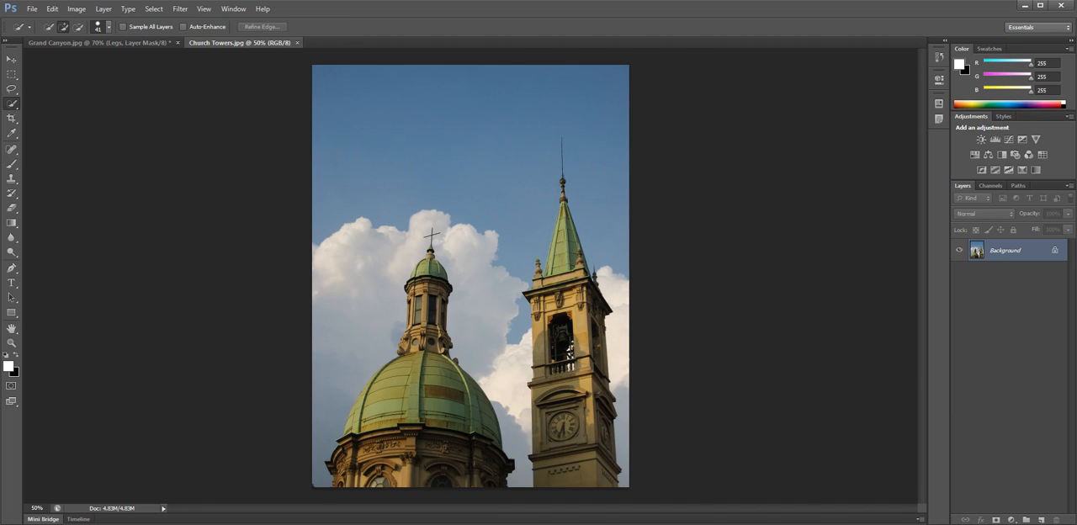
{"action": "mouse_move", "coordinate": [353, 472]}
{"action": "left_mouse_down"}
{"action": "mouse_move", "coordinate": [417, 331]}
{"action": "mouse_move", "coordinate": [430, 270]}
{"action": "mouse_move", "coordinate": [440, 357]}
{"action": "mouse_move", "coordinate": [495, 434]}
{"action": "mouse_move", "coordinate": [487, 469]}
{"action": "left_mouse_up"}
{"action": "left_click_drag", "start_coordinate": [428, 303], "coordinate": [432, 233]}
{"action": "key", "text": "alt"}
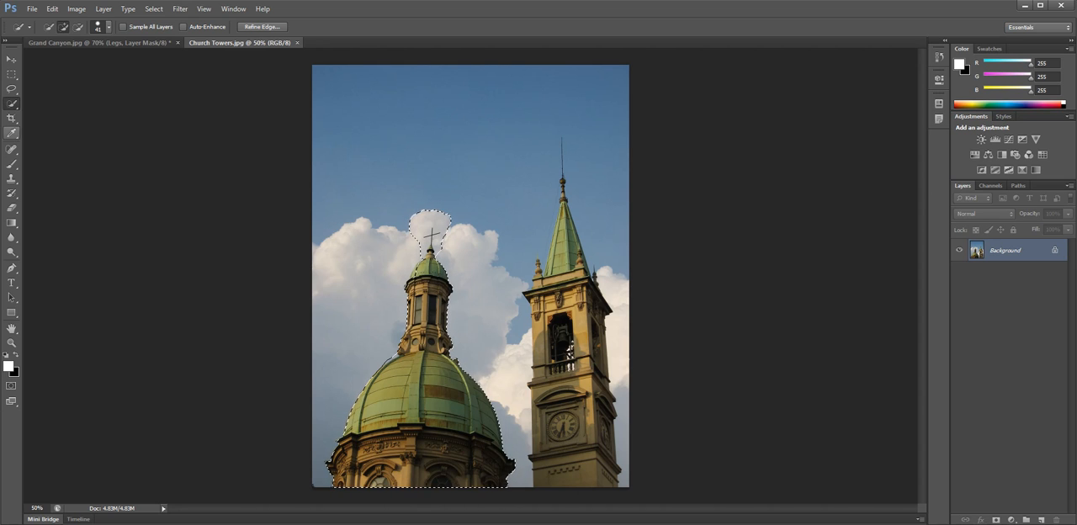
Fill the selected domed tower using Content-Aware in Normal mode at 100% opacity, and clear the selection.
{"action": "left_click", "coordinate": [52, 8]}
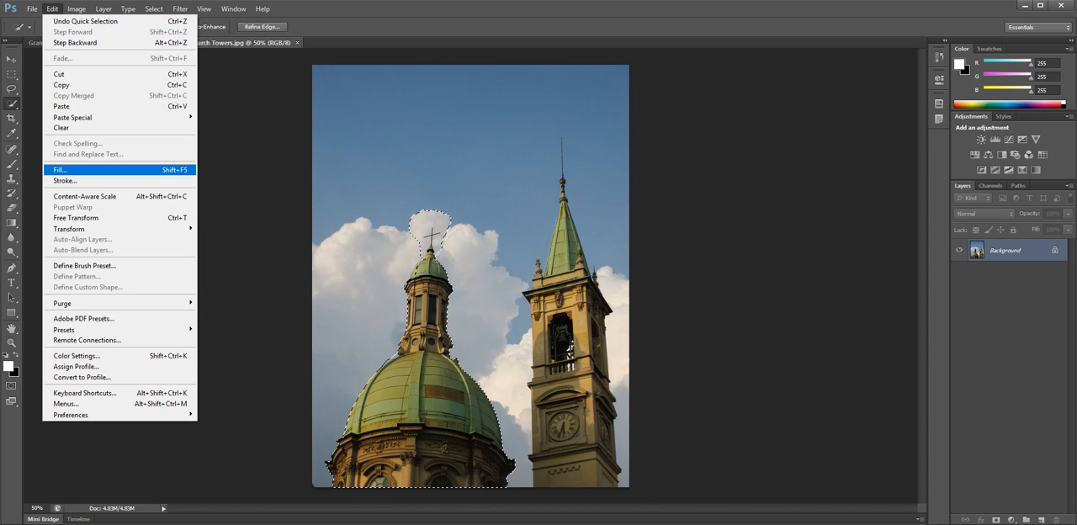
{"action": "key", "text": "Return"}
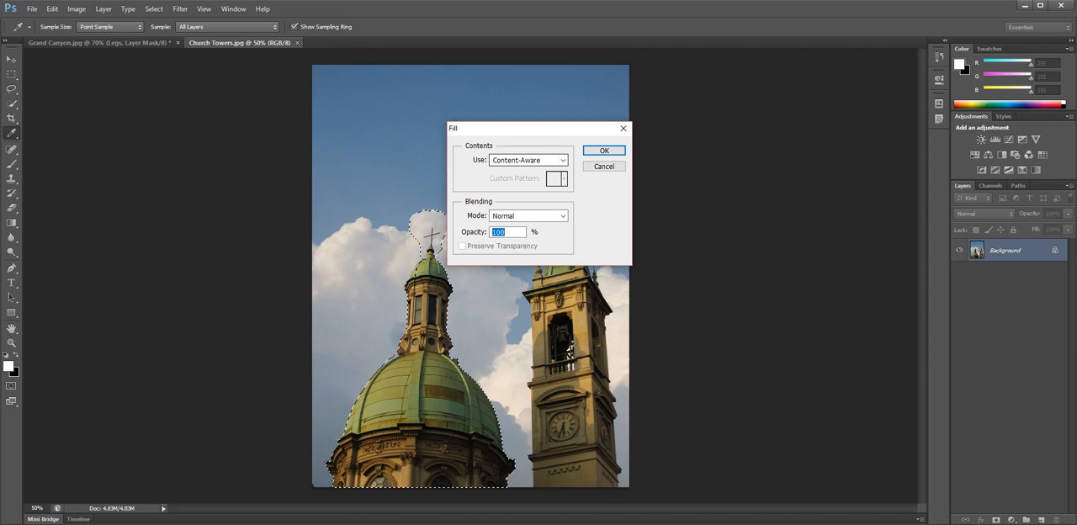
{"action": "left_click_drag", "start_coordinate": [523, 129], "coordinate": [478, 130]}
{"action": "left_click", "coordinate": [482, 162]}
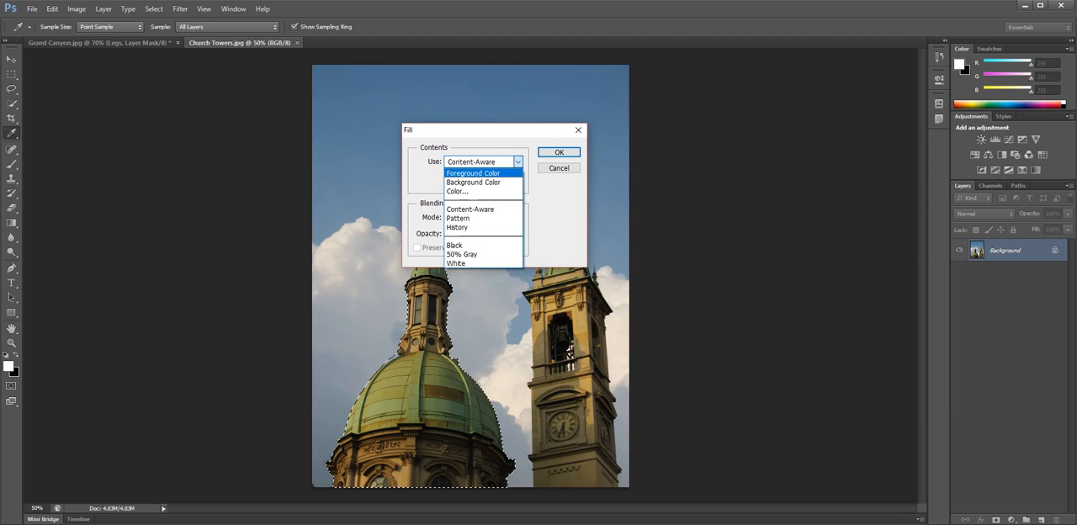
{"action": "key", "text": "Escape"}
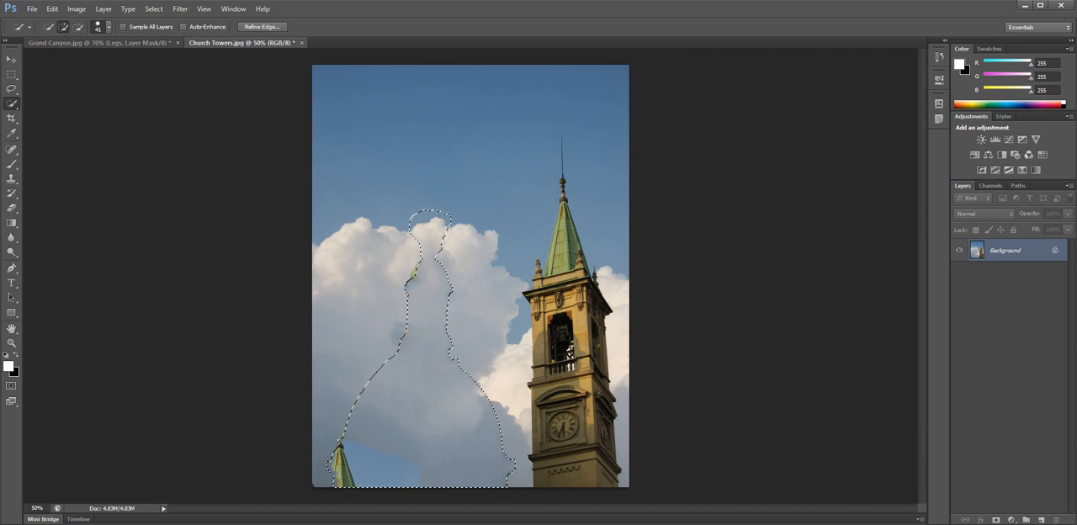
{"action": "left_click", "coordinate": [154, 8]}
{"action": "left_click", "coordinate": [165, 32]}
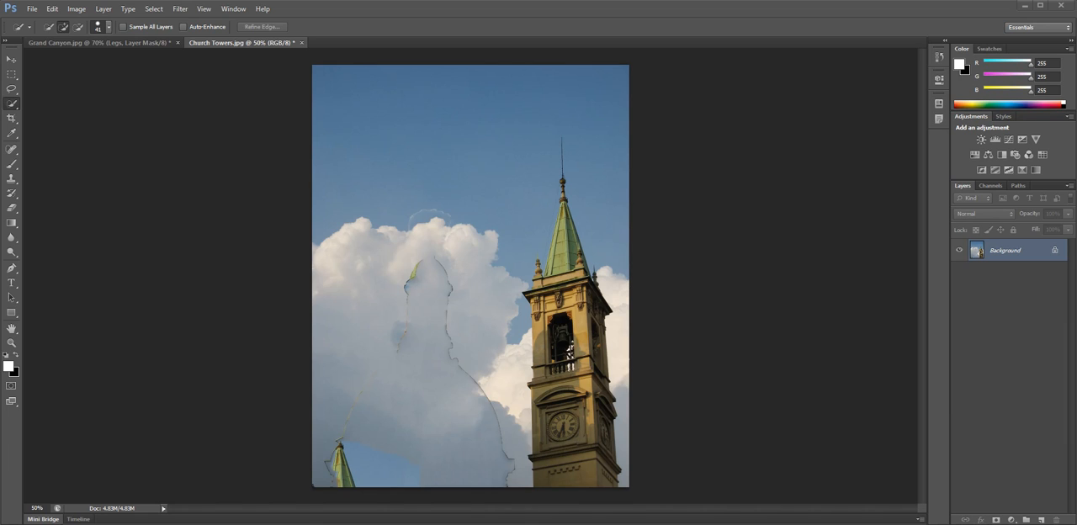
Remove the dome's leftover outline at its peak and along its right edge with the Content-Aware Spot Healing Brush.
{"action": "left_click", "coordinate": [11, 148]}
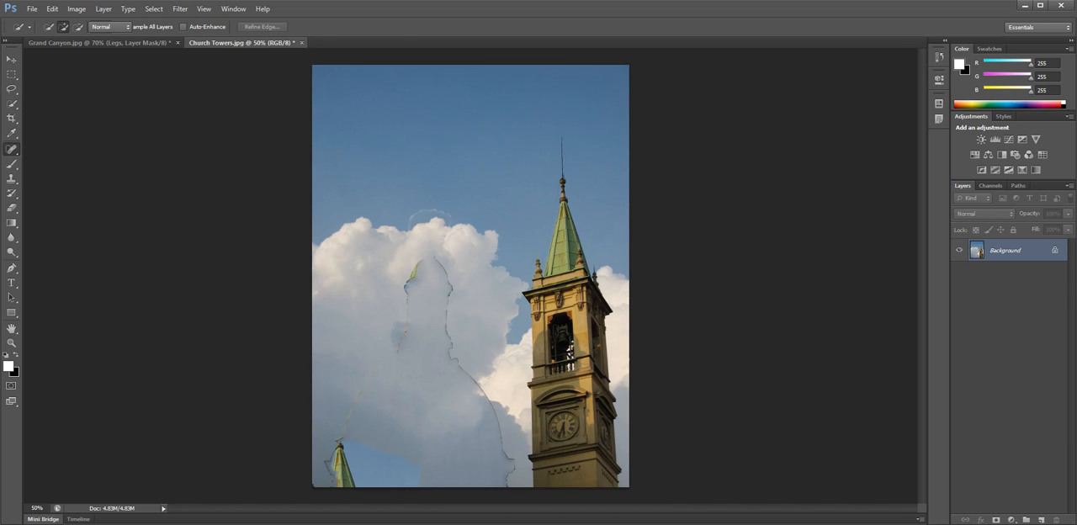
{"action": "left_click", "coordinate": [68, 149]}
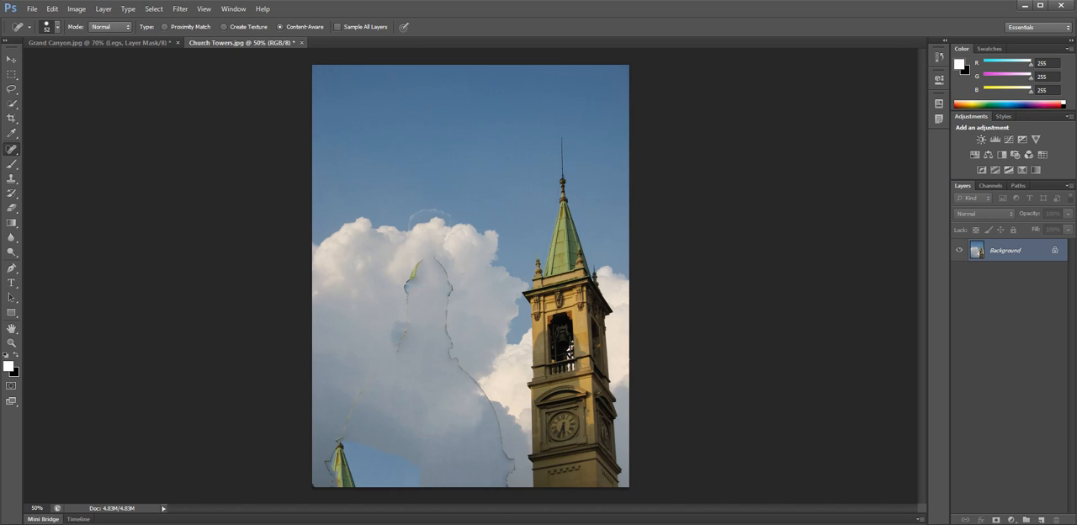
{"action": "mouse_move", "coordinate": [407, 261]}
{"action": "left_mouse_down"}
{"action": "mouse_move", "coordinate": [394, 304]}
{"action": "mouse_move", "coordinate": [431, 330]}
{"action": "left_mouse_up"}
{"action": "mouse_move", "coordinate": [436, 255]}
{"action": "left_mouse_down"}
{"action": "mouse_move", "coordinate": [416, 336]}
{"action": "mouse_move", "coordinate": [409, 328]}
{"action": "left_mouse_up"}
{"action": "mouse_move", "coordinate": [448, 240]}
{"action": "left_mouse_down"}
{"action": "mouse_move", "coordinate": [399, 287]}
{"action": "mouse_move", "coordinate": [418, 306]}
{"action": "left_mouse_up"}
{"action": "mouse_move", "coordinate": [443, 267]}
{"action": "left_mouse_down"}
{"action": "mouse_move", "coordinate": [434, 313]}
{"action": "mouse_move", "coordinate": [457, 321]}
{"action": "mouse_move", "coordinate": [443, 341]}
{"action": "mouse_move", "coordinate": [460, 358]}
{"action": "left_mouse_up"}
{"action": "left_click_drag", "start_coordinate": [450, 324], "coordinate": [505, 486]}
{"action": "mouse_move", "coordinate": [476, 373]}
{"action": "left_mouse_down"}
{"action": "mouse_move", "coordinate": [507, 484]}
{"action": "mouse_move", "coordinate": [513, 461]}
{"action": "left_mouse_up"}
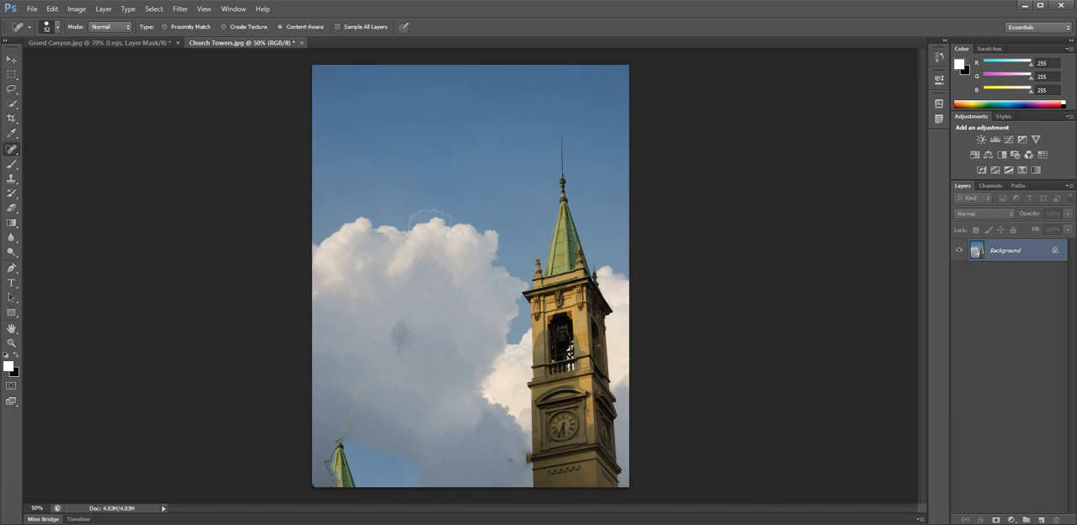
Heal the dark smudge in the cloud, the small green spire and the edge of the blue patch below it.
{"action": "mouse_move", "coordinate": [409, 313]}
{"action": "left_mouse_down"}
{"action": "mouse_move", "coordinate": [326, 460]}
{"action": "mouse_move", "coordinate": [346, 468]}
{"action": "mouse_move", "coordinate": [335, 445]}
{"action": "mouse_move", "coordinate": [356, 484]}
{"action": "left_mouse_up"}
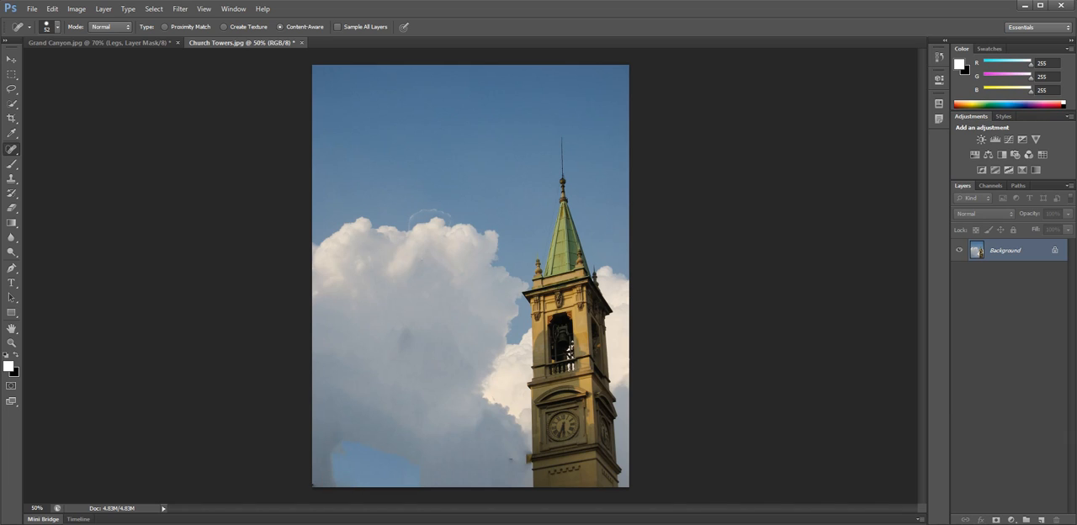
{"action": "mouse_move", "coordinate": [318, 473]}
{"action": "left_mouse_down"}
{"action": "mouse_move", "coordinate": [352, 438]}
{"action": "mouse_move", "coordinate": [347, 447]}
{"action": "mouse_move", "coordinate": [369, 467]}
{"action": "mouse_move", "coordinate": [353, 463]}
{"action": "mouse_move", "coordinate": [356, 451]}
{"action": "mouse_move", "coordinate": [321, 457]}
{"action": "left_mouse_up"}
{"action": "mouse_move", "coordinate": [357, 453]}
{"action": "left_mouse_down"}
{"action": "mouse_move", "coordinate": [325, 448]}
{"action": "mouse_move", "coordinate": [340, 468]}
{"action": "left_mouse_up"}
{"action": "left_click_drag", "start_coordinate": [352, 462], "coordinate": [329, 478]}
Heal the faint arc left in the sky just above the top of the large cloud.
{"action": "left_click_drag", "start_coordinate": [444, 203], "coordinate": [397, 218]}
{"action": "left_click", "coordinate": [458, 215]}
{"action": "left_click", "coordinate": [454, 212]}
{"action": "mouse_move", "coordinate": [422, 186]}
{"action": "left_mouse_down"}
{"action": "mouse_move", "coordinate": [449, 209]}
{"action": "mouse_move", "coordinate": [408, 218]}
{"action": "left_mouse_up"}
{"action": "left_click", "coordinate": [449, 209]}
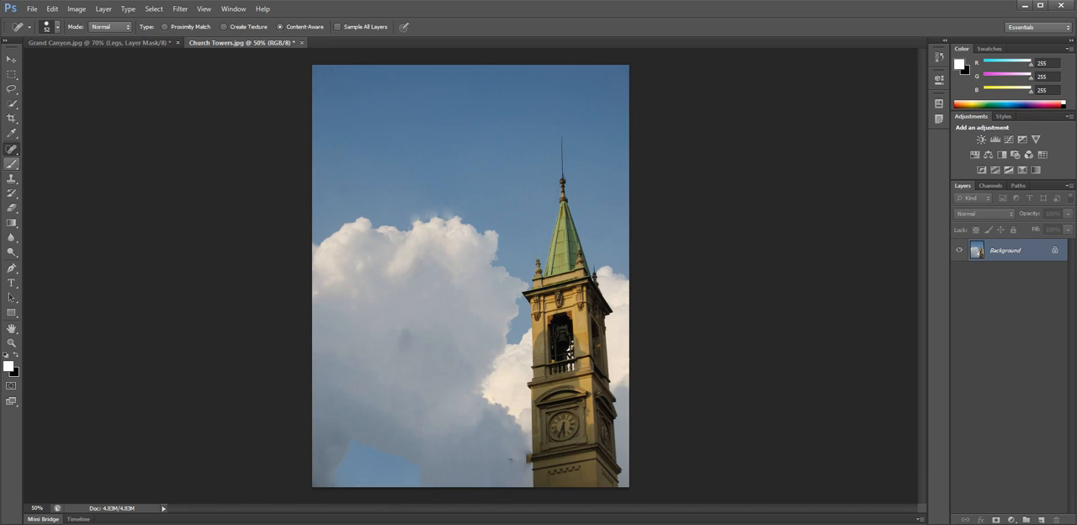
Rebuild the smudged upper edge of the large cloud with the Clone Stamp tool at 21 px.
{"action": "left_click", "coordinate": [11, 178]}
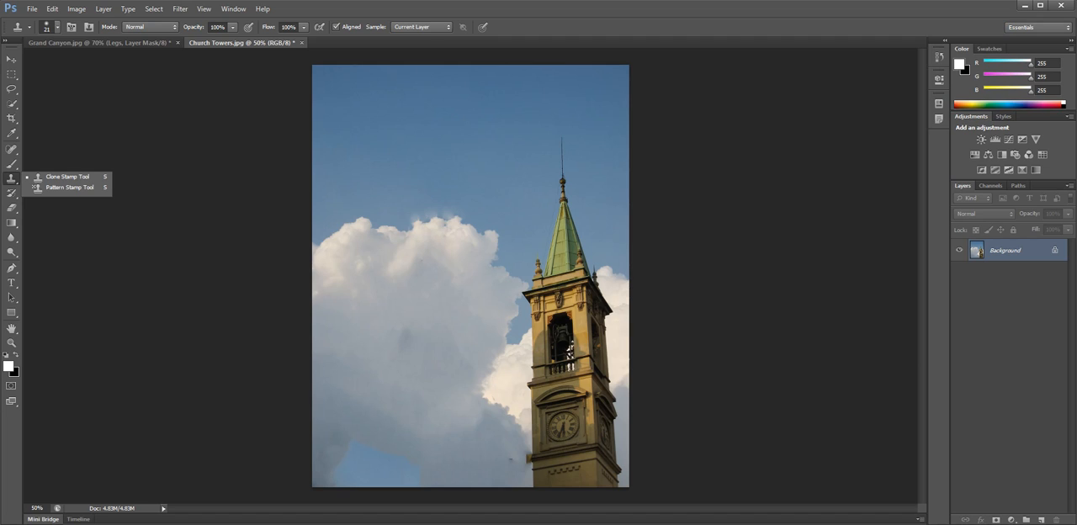
{"action": "left_click", "coordinate": [68, 176]}
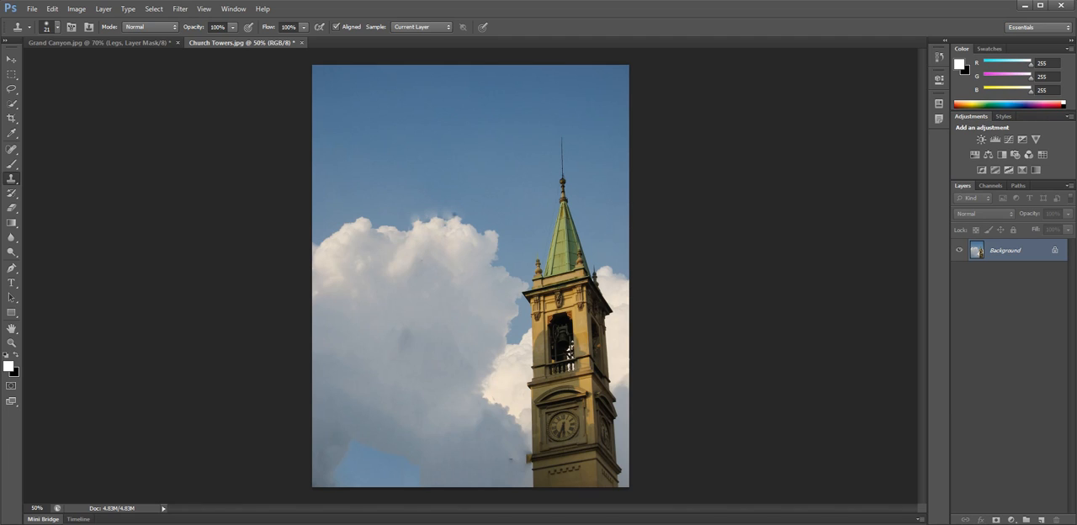
{"action": "left_click_drag", "start_coordinate": [453, 213], "coordinate": [429, 212]}
{"action": "mouse_move", "coordinate": [451, 207]}
{"action": "left_mouse_down"}
{"action": "mouse_move", "coordinate": [415, 219]}
{"action": "mouse_move", "coordinate": [436, 215]}
{"action": "mouse_move", "coordinate": [419, 217]}
{"action": "mouse_move", "coordinate": [428, 209]}
{"action": "left_mouse_up"}
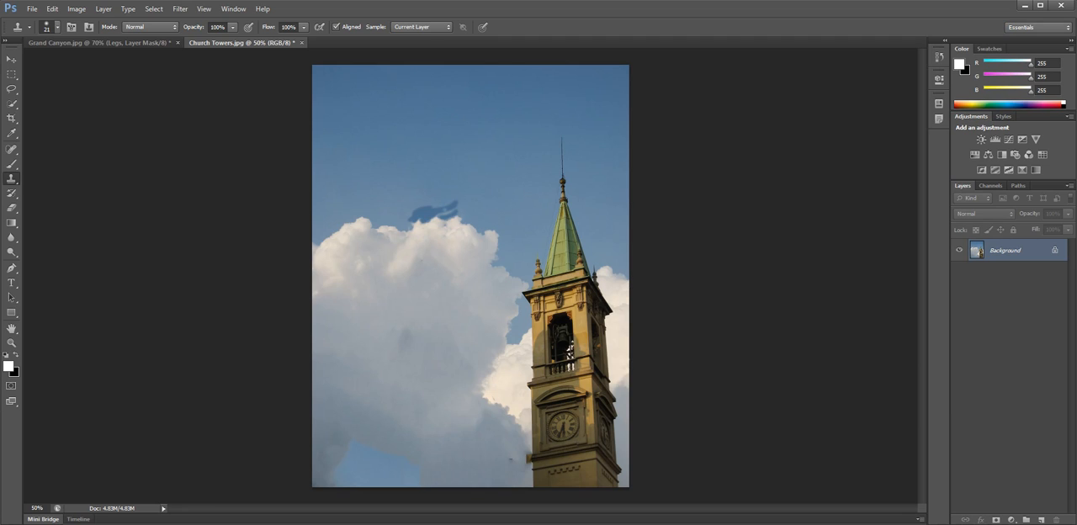
{"action": "mouse_move", "coordinate": [455, 204]}
{"action": "left_mouse_down"}
{"action": "mouse_move", "coordinate": [411, 217]}
{"action": "mouse_move", "coordinate": [461, 207]}
{"action": "left_mouse_up"}
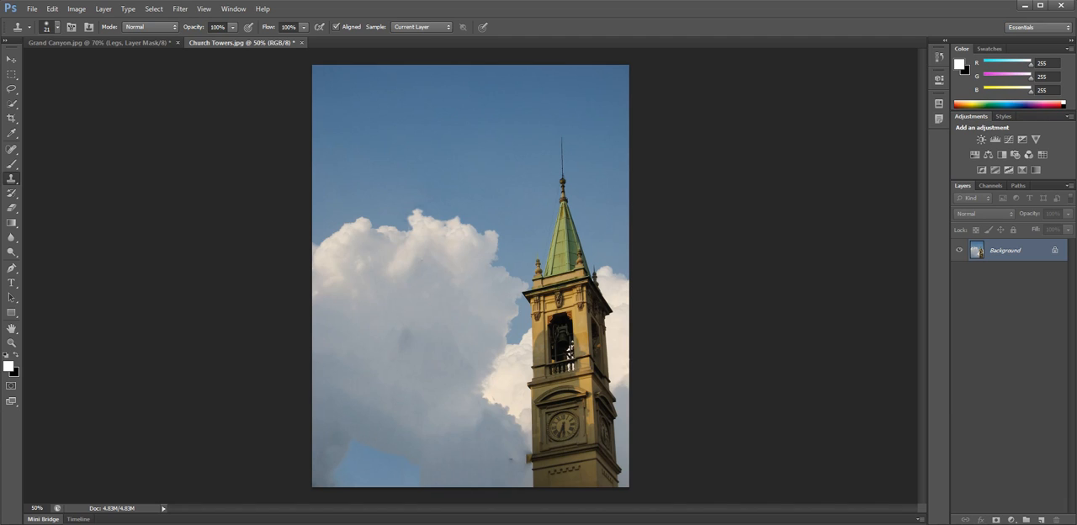
Clone bright cloud texture over the blue patch in the lower-left corner of the church tower photo.
{"action": "mouse_move", "coordinate": [351, 446]}
{"action": "left_mouse_down"}
{"action": "mouse_move", "coordinate": [332, 459]}
{"action": "mouse_move", "coordinate": [338, 440]}
{"action": "mouse_move", "coordinate": [352, 441]}
{"action": "mouse_move", "coordinate": [318, 484]}
{"action": "mouse_move", "coordinate": [311, 477]}
{"action": "mouse_move", "coordinate": [344, 486]}
{"action": "mouse_move", "coordinate": [320, 485]}
{"action": "mouse_move", "coordinate": [334, 475]}
{"action": "mouse_move", "coordinate": [324, 455]}
{"action": "mouse_move", "coordinate": [317, 467]}
{"action": "mouse_move", "coordinate": [327, 468]}
{"action": "mouse_move", "coordinate": [324, 451]}
{"action": "mouse_move", "coordinate": [354, 452]}
{"action": "left_mouse_up"}
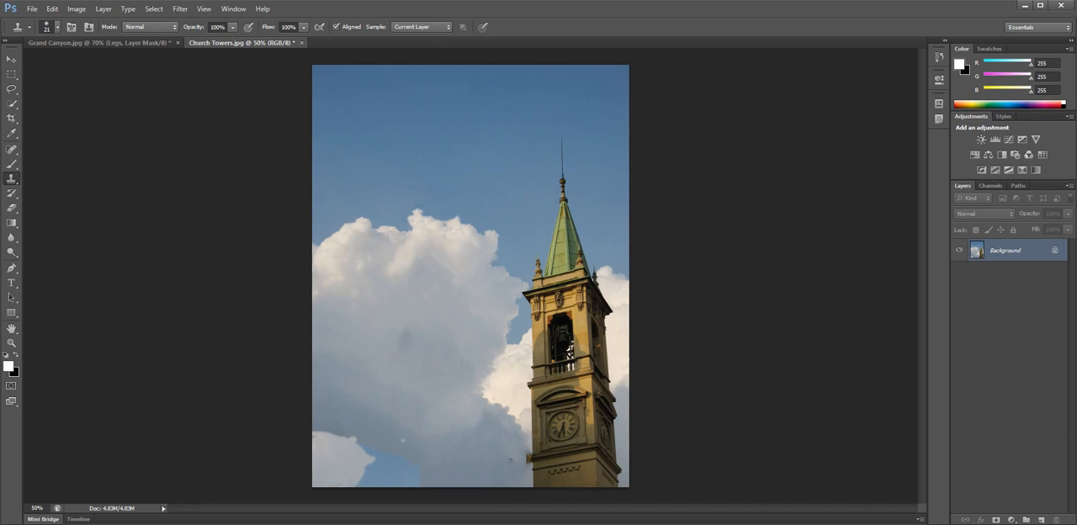
{"action": "mouse_move", "coordinate": [350, 438]}
{"action": "left_mouse_down"}
{"action": "mouse_move", "coordinate": [327, 438]}
{"action": "mouse_move", "coordinate": [357, 439]}
{"action": "mouse_move", "coordinate": [354, 430]}
{"action": "mouse_move", "coordinate": [318, 451]}
{"action": "mouse_move", "coordinate": [346, 453]}
{"action": "mouse_move", "coordinate": [314, 433]}
{"action": "mouse_move", "coordinate": [353, 429]}
{"action": "mouse_move", "coordinate": [319, 442]}
{"action": "mouse_move", "coordinate": [364, 435]}
{"action": "mouse_move", "coordinate": [316, 466]}
{"action": "left_mouse_up"}
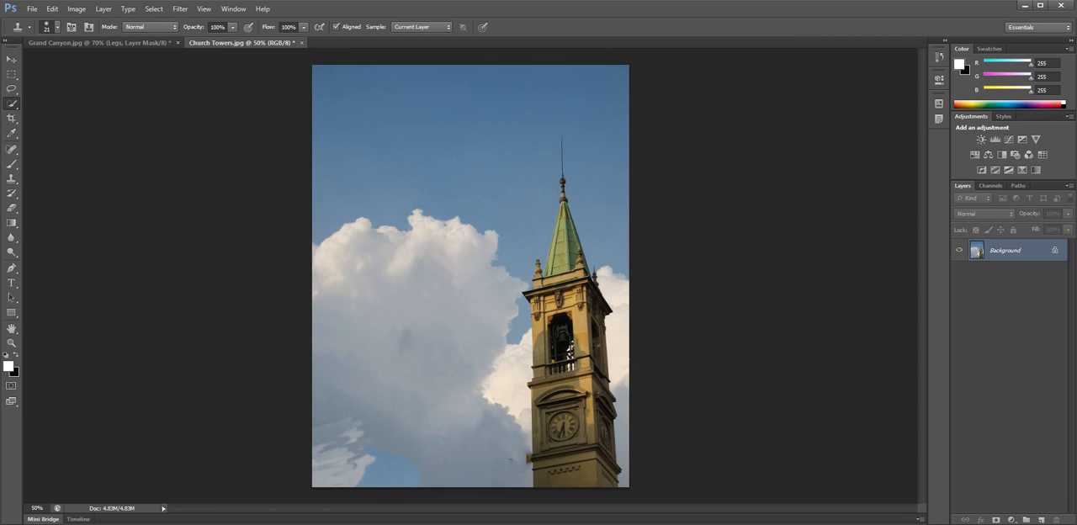
Quick-select the smeared cloned cloud in the photo's lower-left corner, replace it with a Content-Aware fill at 100% opacity, and deselect.
{"action": "left_click", "coordinate": [12, 104]}
{"action": "left_click", "coordinate": [71, 102]}
{"action": "mouse_move", "coordinate": [338, 427]}
{"action": "left_mouse_down"}
{"action": "mouse_move", "coordinate": [356, 452]}
{"action": "mouse_move", "coordinate": [354, 478]}
{"action": "left_mouse_up"}
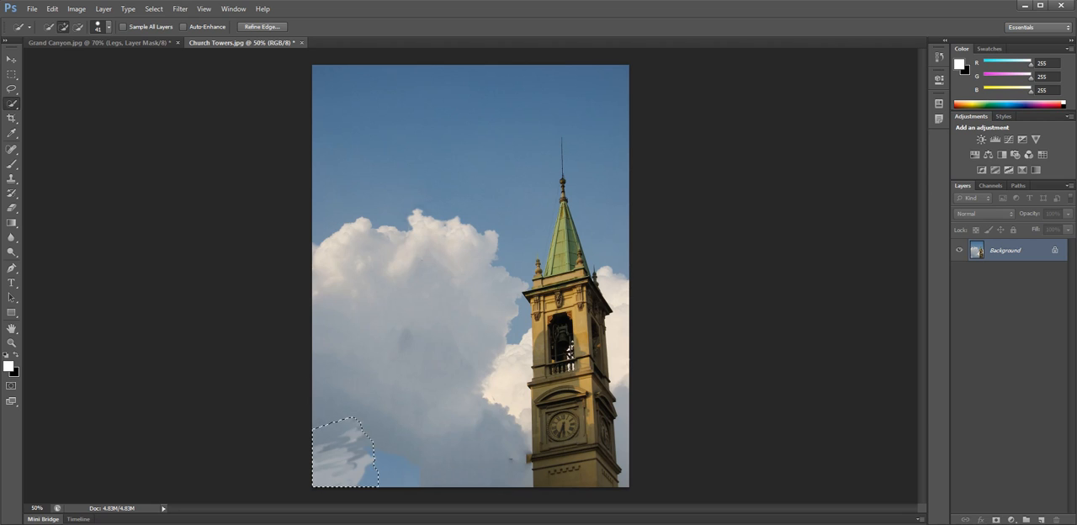
{"action": "left_click", "coordinate": [52, 9]}
{"action": "left_click", "coordinate": [61, 169]}
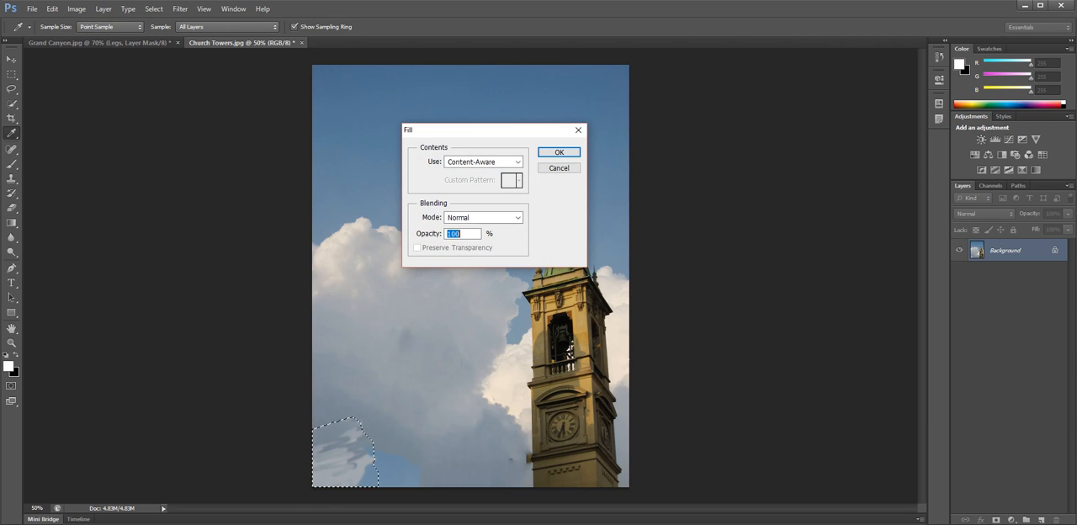
{"action": "left_click", "coordinate": [559, 136]}
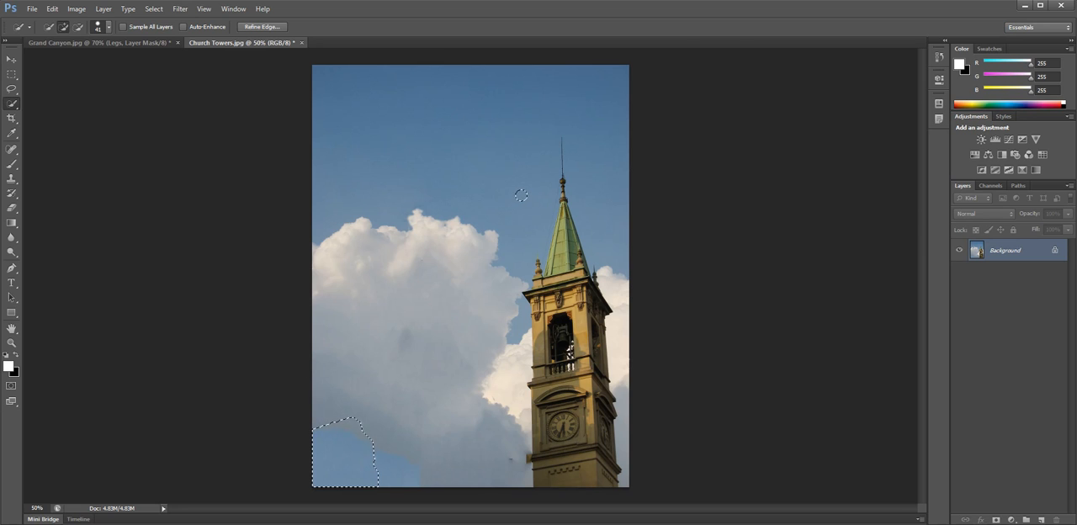
{"action": "left_click", "coordinate": [154, 8]}
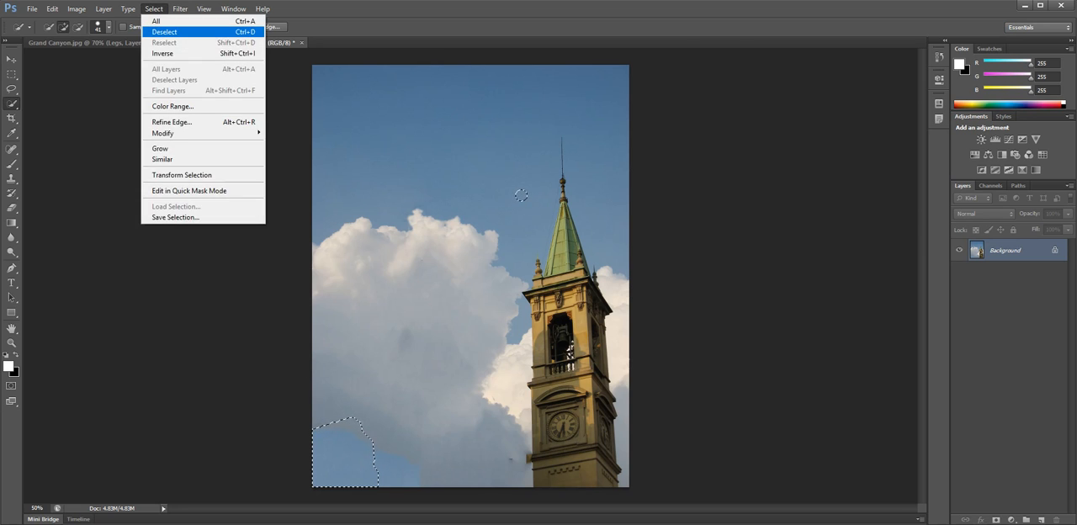
{"action": "left_click", "coordinate": [168, 32]}
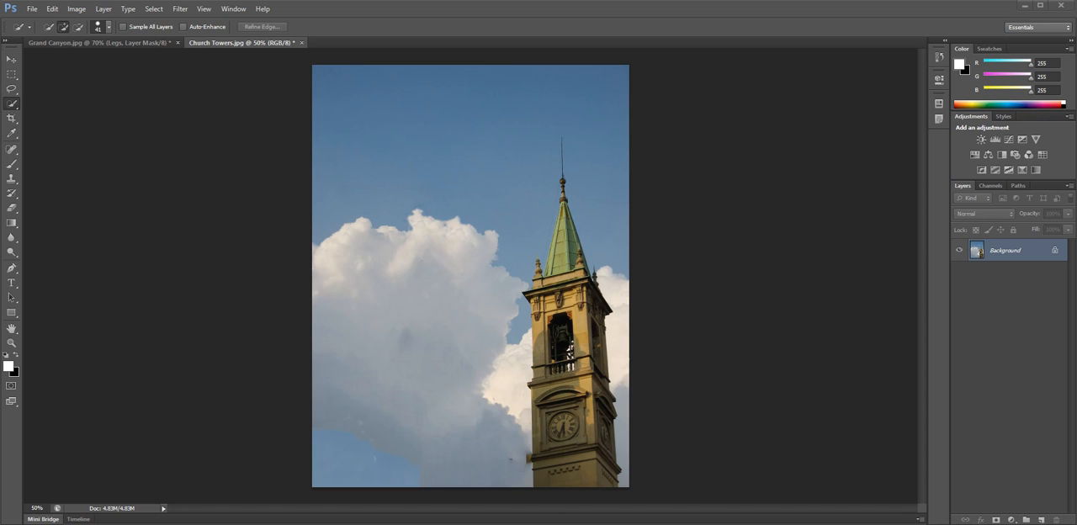
Create a new document with the proposed settings and paste the copied beach photo into it.
{"action": "left_click", "coordinate": [32, 9]}
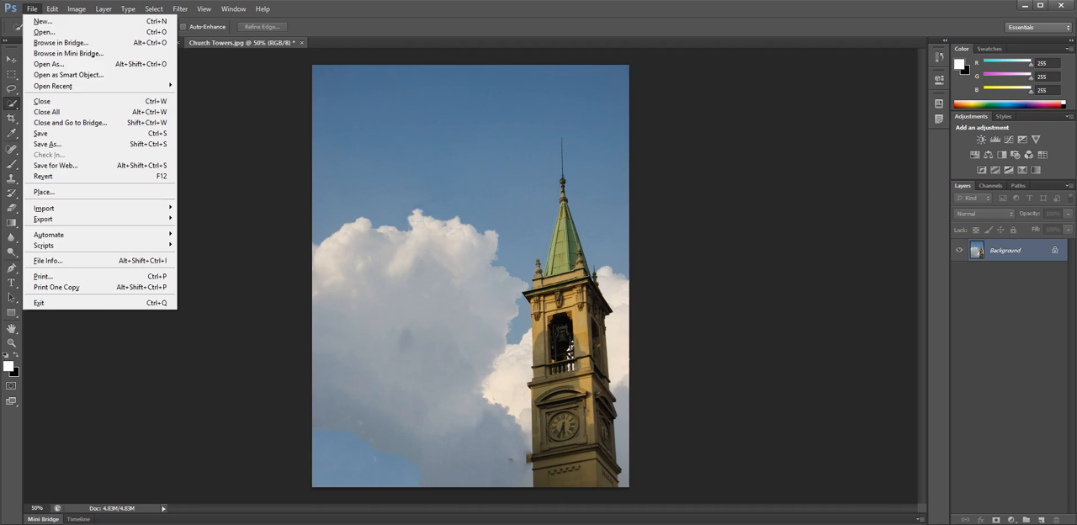
{"action": "left_click", "coordinate": [43, 21]}
{"action": "key", "text": "Return"}
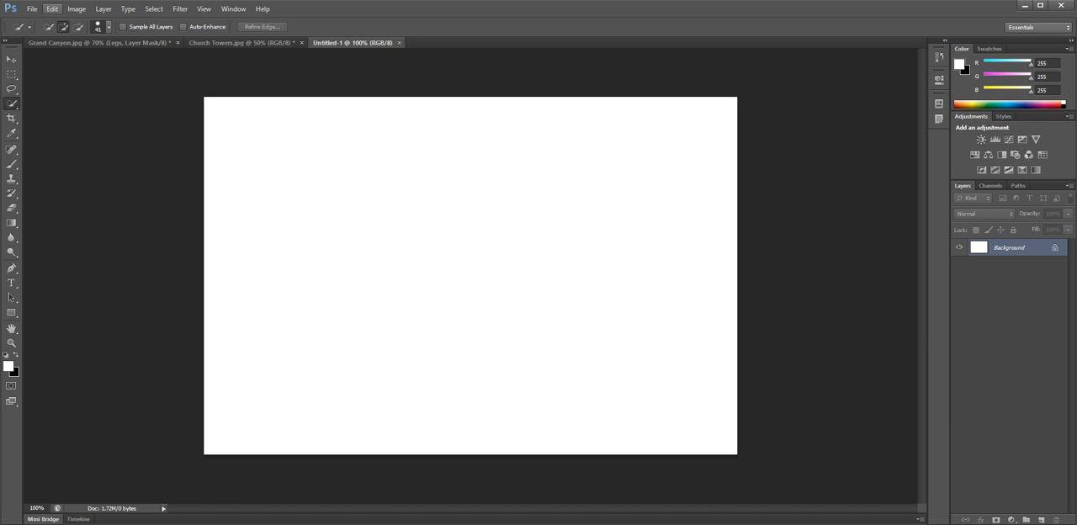
{"action": "left_click", "coordinate": [52, 8]}
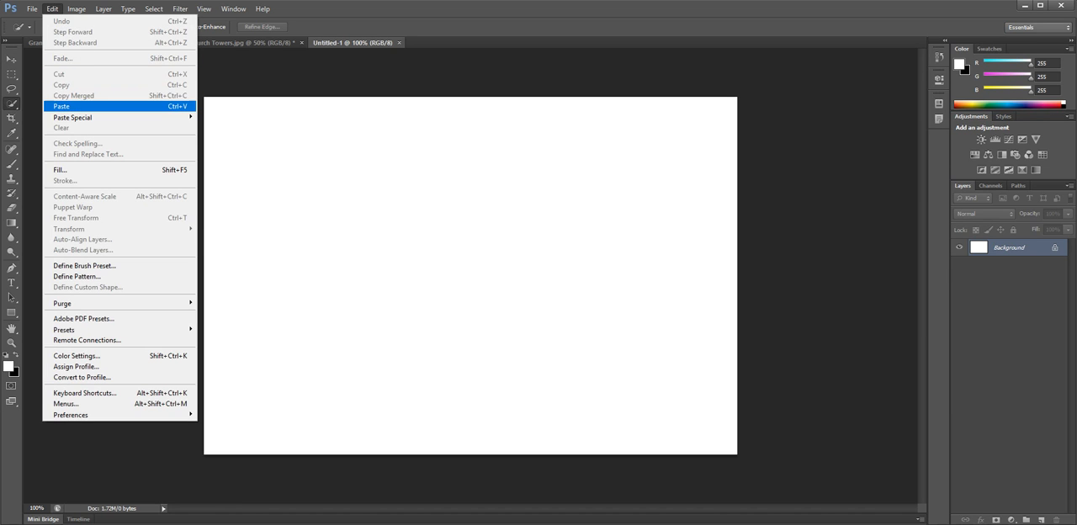
{"action": "left_click", "coordinate": [61, 106]}
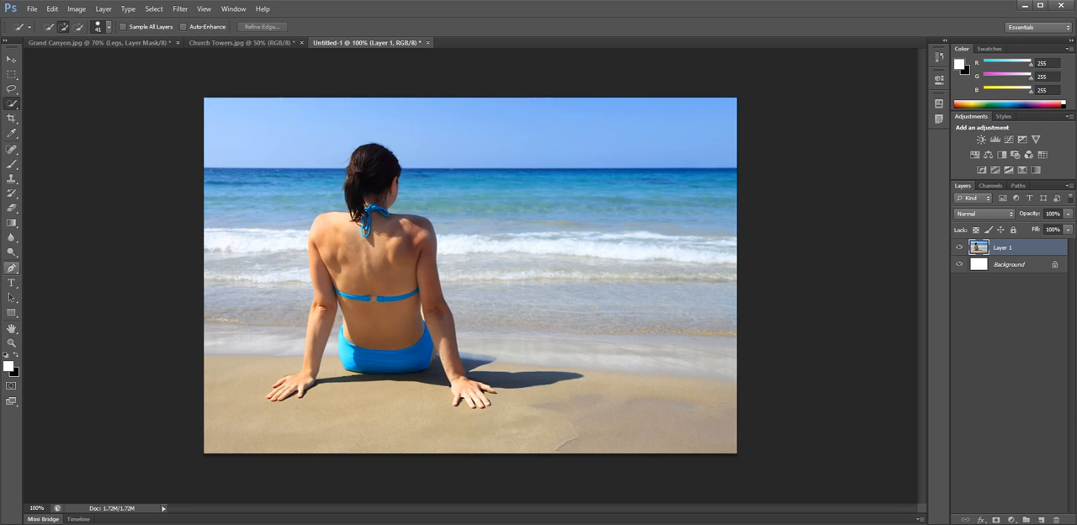
Start a Pen tool path at the woman's head and trace down her left shoulder and outer arm to the wrist.
{"action": "left_click", "coordinate": [12, 268]}
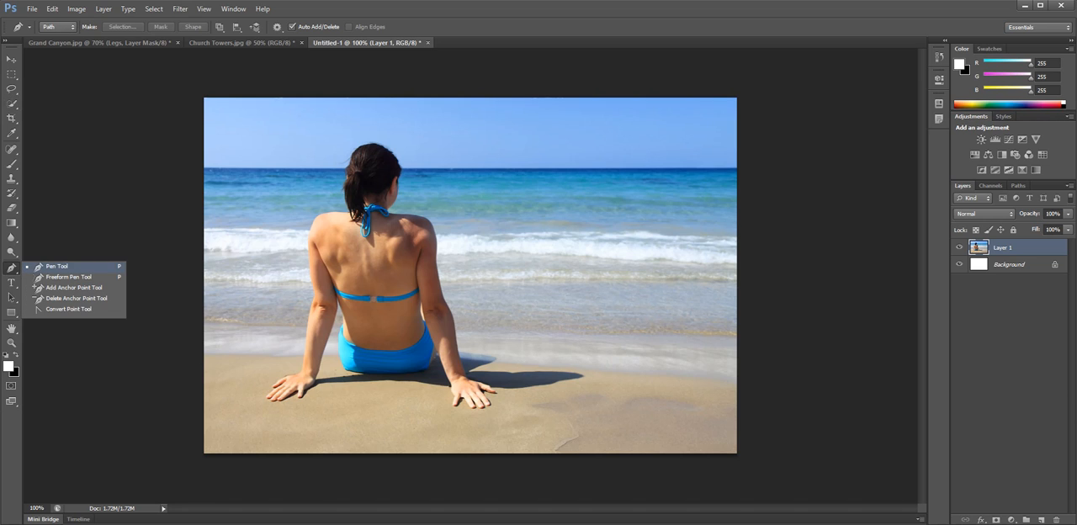
{"action": "left_click", "coordinate": [58, 267]}
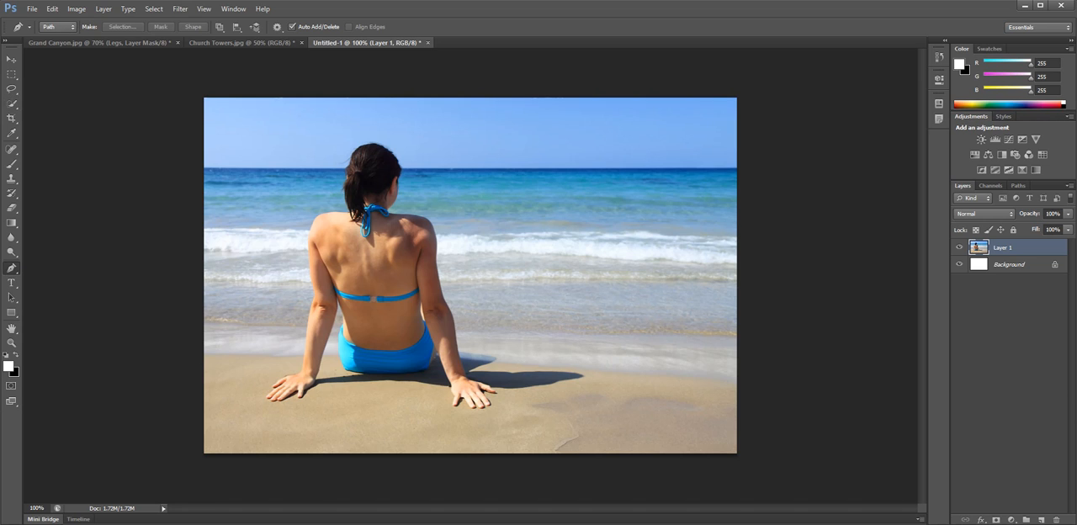
{"action": "left_click_drag", "start_coordinate": [354, 145], "coordinate": [365, 138]}
{"action": "left_click", "coordinate": [340, 173]}
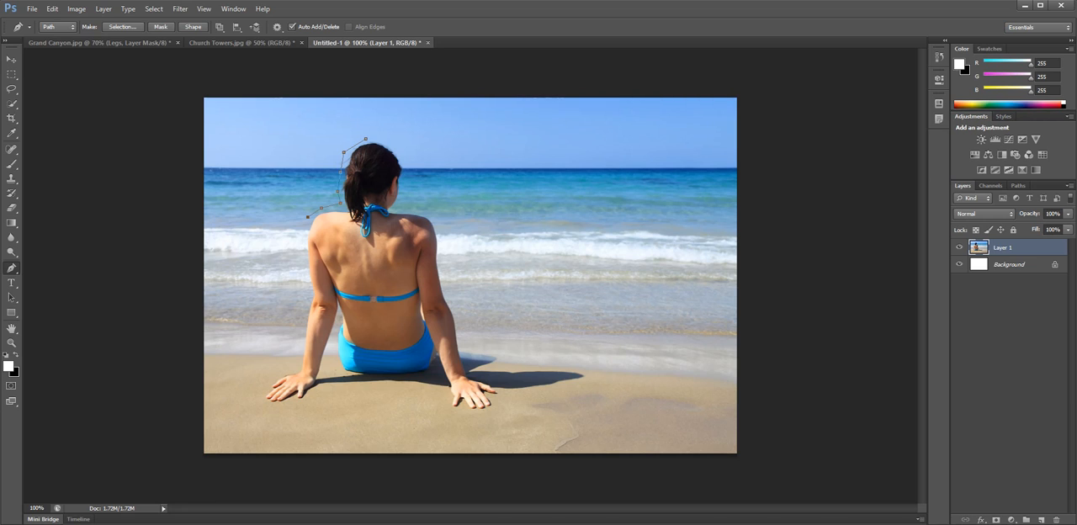
{"action": "left_click", "coordinate": [299, 235]}
{"action": "left_click", "coordinate": [301, 259]}
{"action": "left_click", "coordinate": [304, 281]}
{"action": "left_click", "coordinate": [303, 306]}
{"action": "left_click", "coordinate": [298, 334]}
{"action": "left_click", "coordinate": [297, 356]}
{"action": "left_click", "coordinate": [296, 370]}
Continue the path around the woman's left hand and up the inside of that arm to her waist.
{"action": "left_click", "coordinate": [275, 378]}
{"action": "left_click", "coordinate": [265, 394]}
{"action": "left_click", "coordinate": [269, 407]}
{"action": "left_click", "coordinate": [300, 404]}
{"action": "left_click", "coordinate": [309, 391]}
{"action": "left_click", "coordinate": [321, 381]}
{"action": "left_click", "coordinate": [321, 370]}
{"action": "left_click", "coordinate": [334, 336]}
{"action": "left_click", "coordinate": [338, 314]}
{"action": "left_click", "coordinate": [336, 337]}
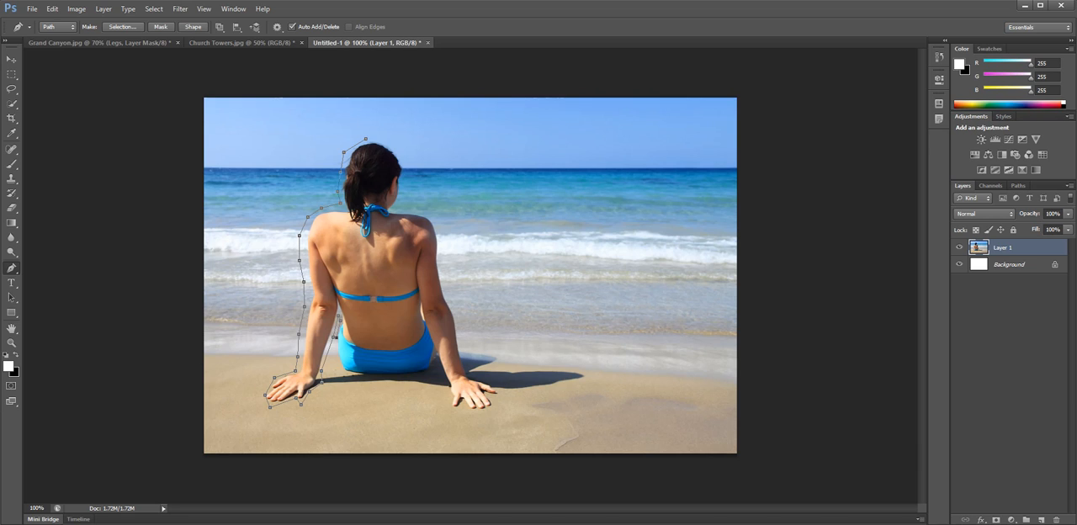
Extend the path down the hip and beneath the blue bikini bottom to the gap beside the right arm.
{"action": "left_click", "coordinate": [336, 356]}
{"action": "left_click", "coordinate": [344, 372]}
{"action": "left_click", "coordinate": [364, 379]}
{"action": "left_click", "coordinate": [383, 380]}
{"action": "left_click", "coordinate": [405, 378]}
{"action": "left_click", "coordinate": [424, 376]}
{"action": "left_click", "coordinate": [434, 367]}
Trace the path down the inside of the right forearm and around the fingers to the outer wrist.
{"action": "left_click", "coordinate": [444, 376]}
{"action": "left_click", "coordinate": [450, 400]}
{"action": "left_click", "coordinate": [484, 413]}
{"action": "left_click", "coordinate": [494, 406]}
{"action": "left_click", "coordinate": [489, 394]}
{"action": "left_click", "coordinate": [505, 394]}
{"action": "left_click", "coordinate": [501, 383]}
{"action": "left_click", "coordinate": [476, 375]}
{"action": "left_click", "coordinate": [469, 357]}
Trace up the outer right arm, over the shoulder and around the head, closing the path at its starting point.
{"action": "left_click", "coordinate": [457, 321]}
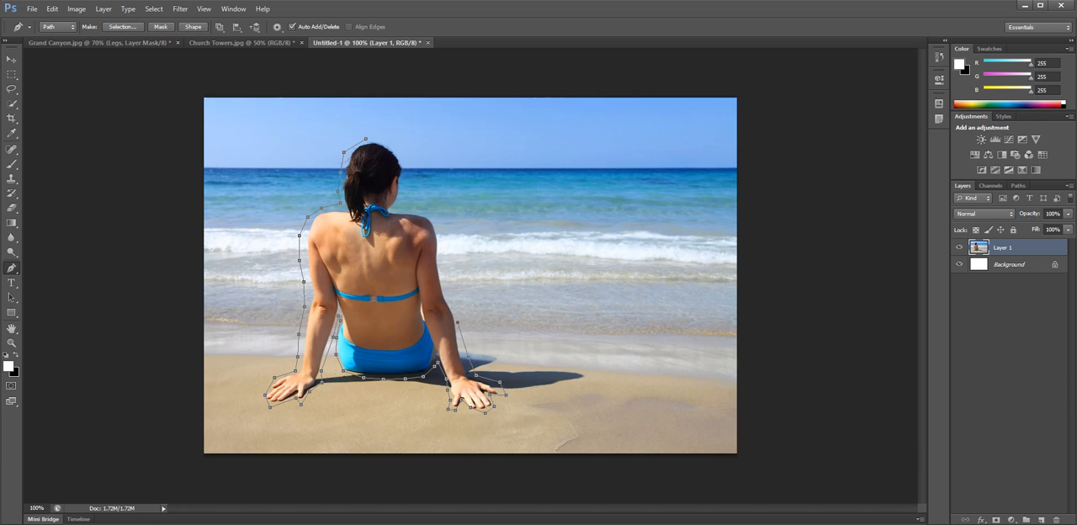
{"action": "left_click", "coordinate": [441, 257]}
{"action": "left_click", "coordinate": [439, 222]}
{"action": "left_click", "coordinate": [413, 209]}
{"action": "left_click", "coordinate": [404, 162]}
{"action": "left_click", "coordinate": [389, 143]}
{"action": "left_click", "coordinate": [366, 139]}
Convert the closed path into a new anti-aliased selection with a feather radius of 0 pixels, and invert it.
{"action": "right_click", "coordinate": [389, 254]}
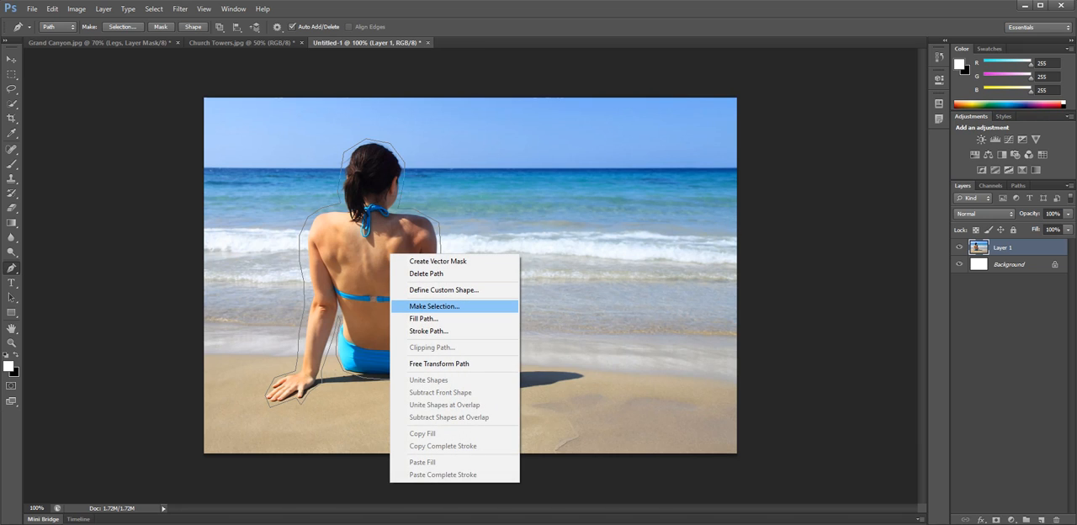
{"action": "left_click", "coordinate": [435, 306]}
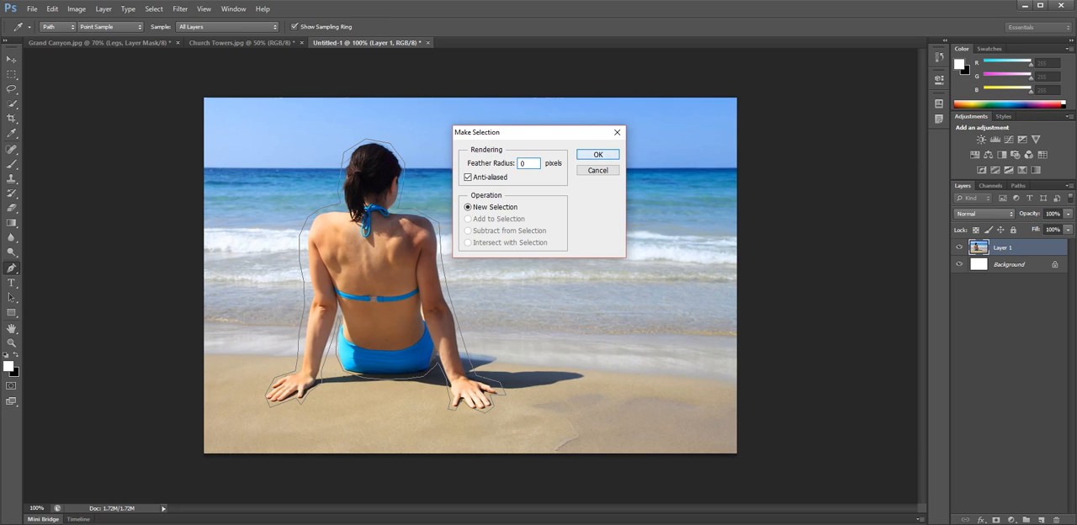
{"action": "key", "text": "Return"}
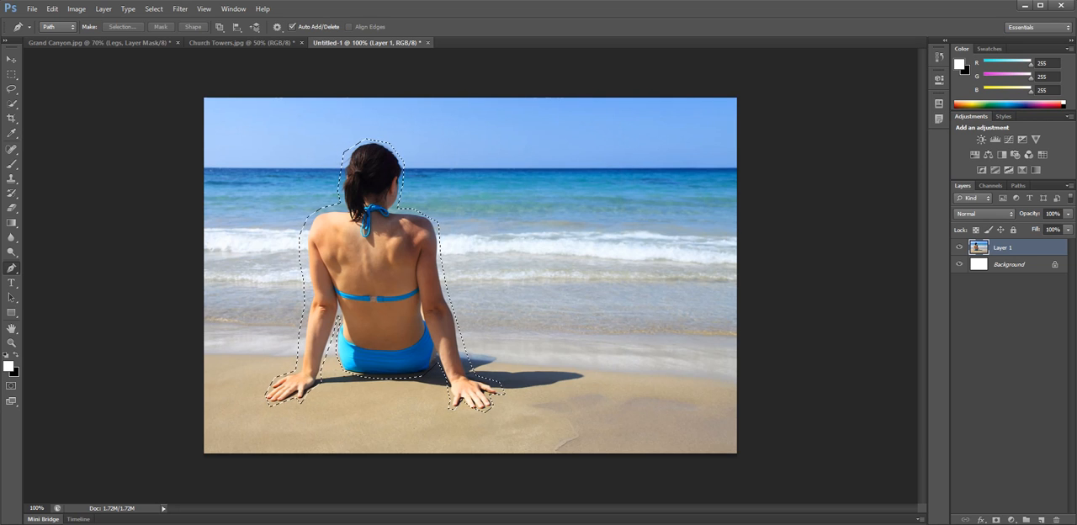
{"action": "left_click", "coordinate": [153, 8]}
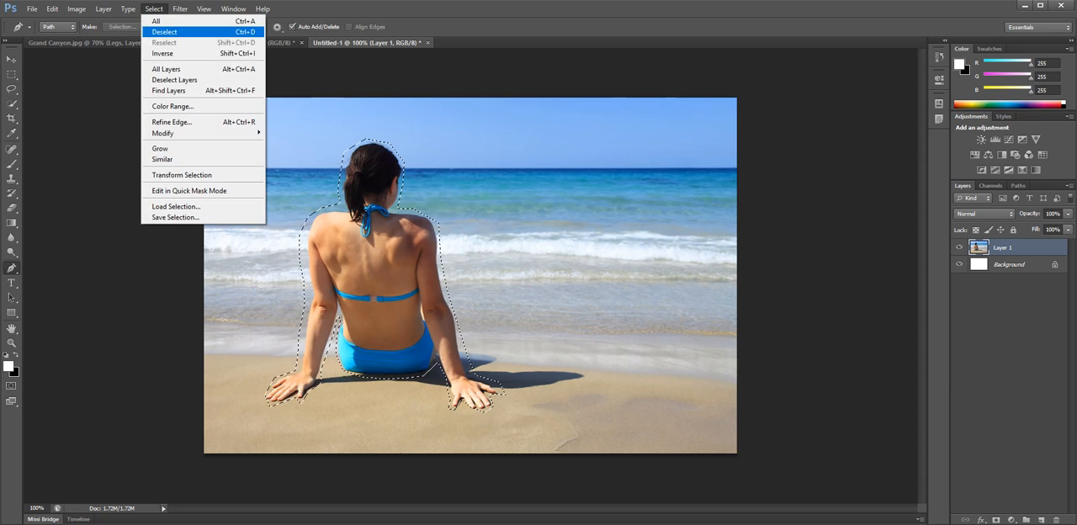
{"action": "left_click", "coordinate": [168, 53]}
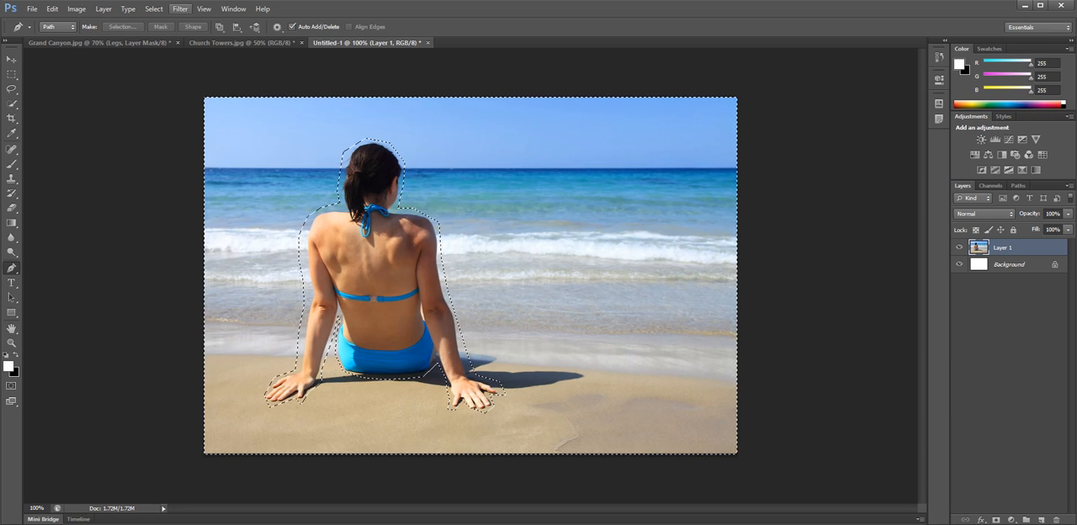
Try a Box Blur on the background at radii of 98 and 7 pixels, and cancel the filter.
{"action": "left_click", "coordinate": [180, 8]}
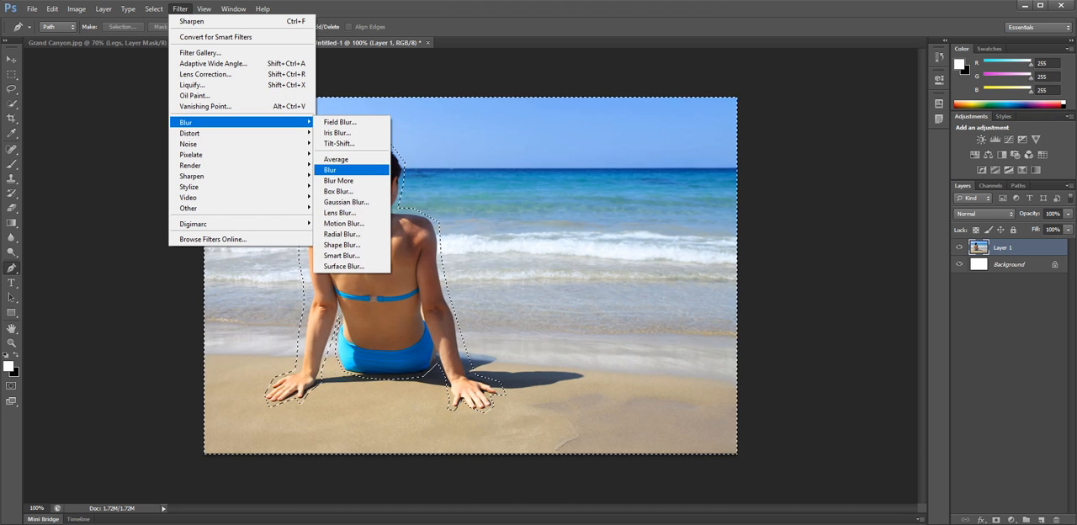
{"action": "left_click", "coordinate": [338, 191]}
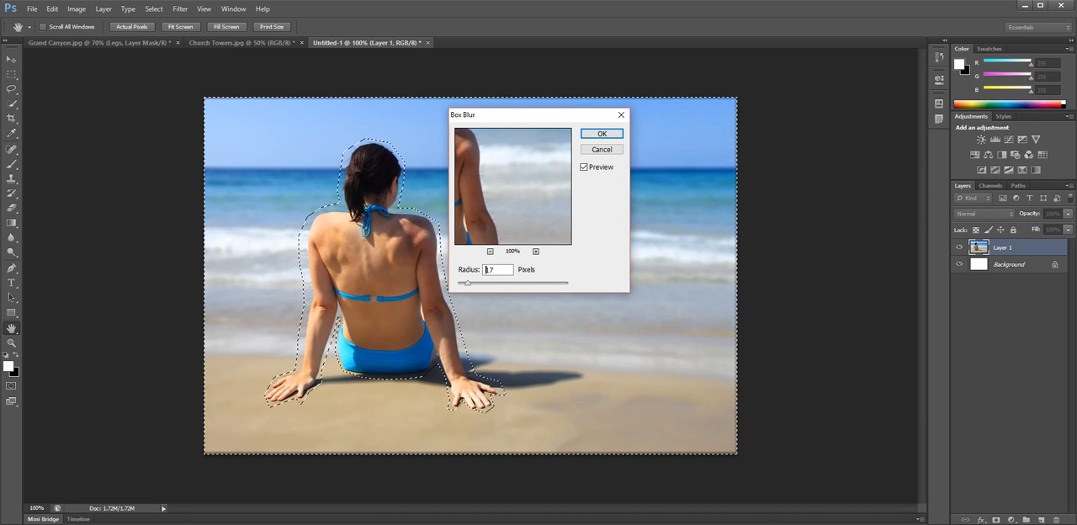
{"action": "left_click_drag", "start_coordinate": [496, 283], "coordinate": [496, 284]}
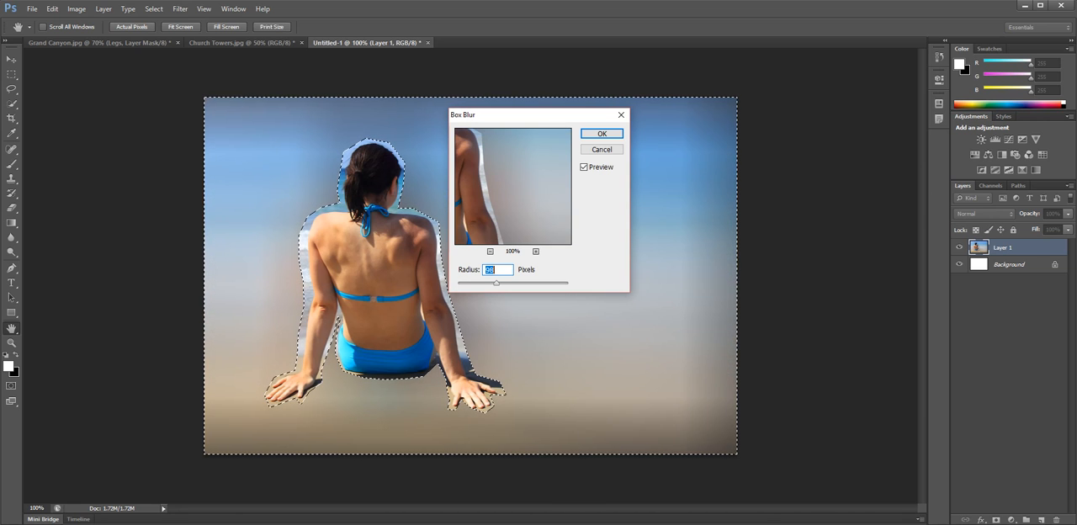
{"action": "left_click_drag", "start_coordinate": [461, 284], "coordinate": [461, 284]}
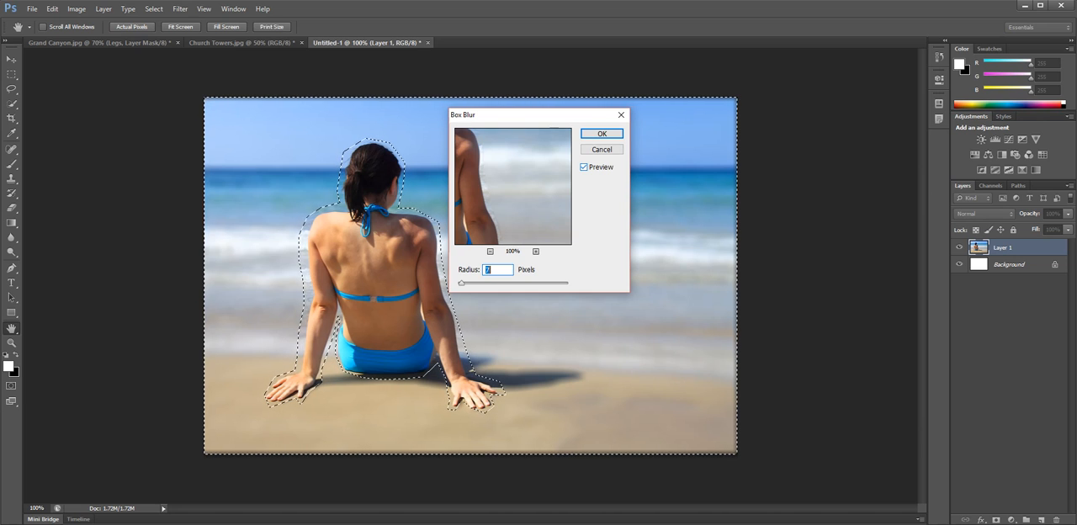
{"action": "key", "text": "Escape"}
Deselect the inverted background selection around the woman.
{"action": "key", "text": "p"}
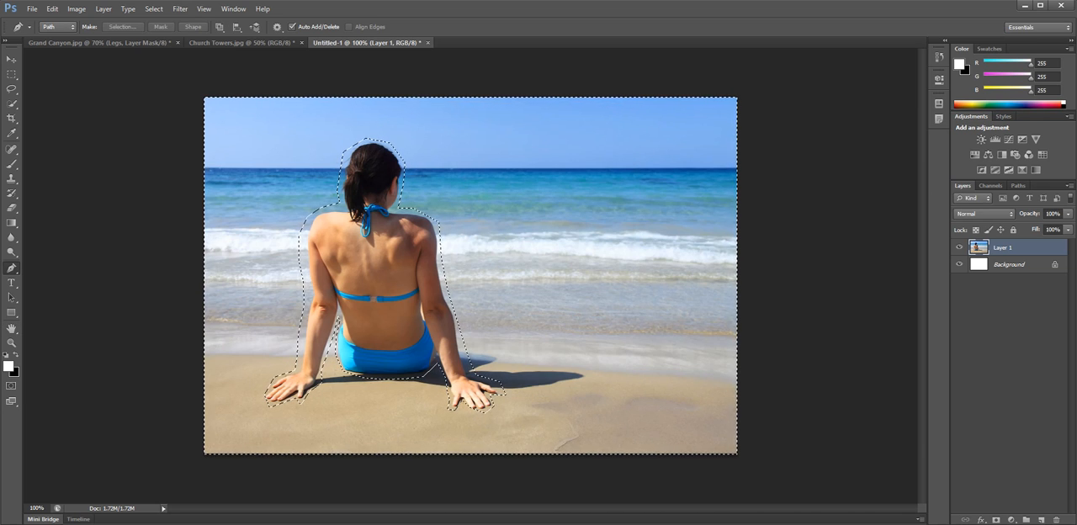
{"action": "key", "text": "m"}
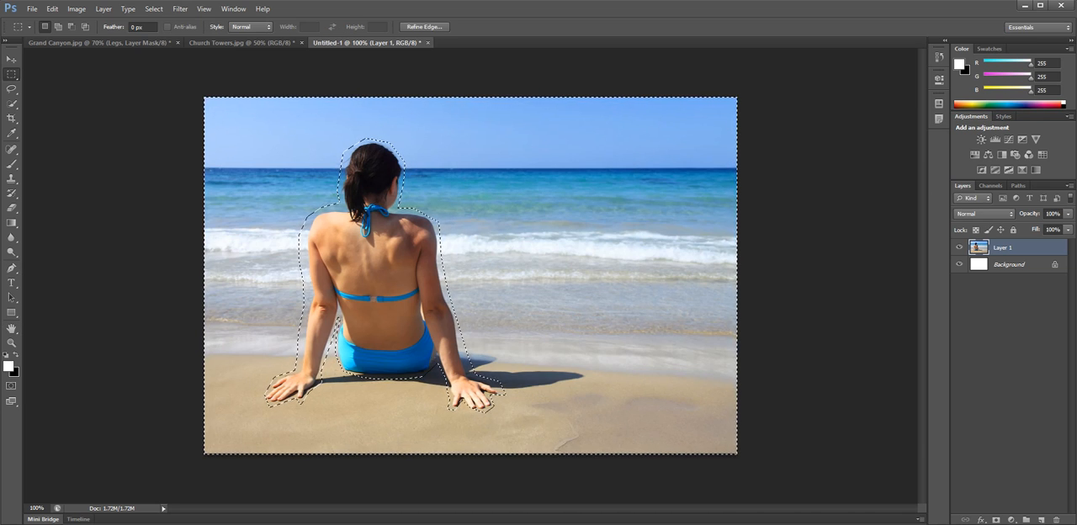
{"action": "key", "text": "ctrl+d"}
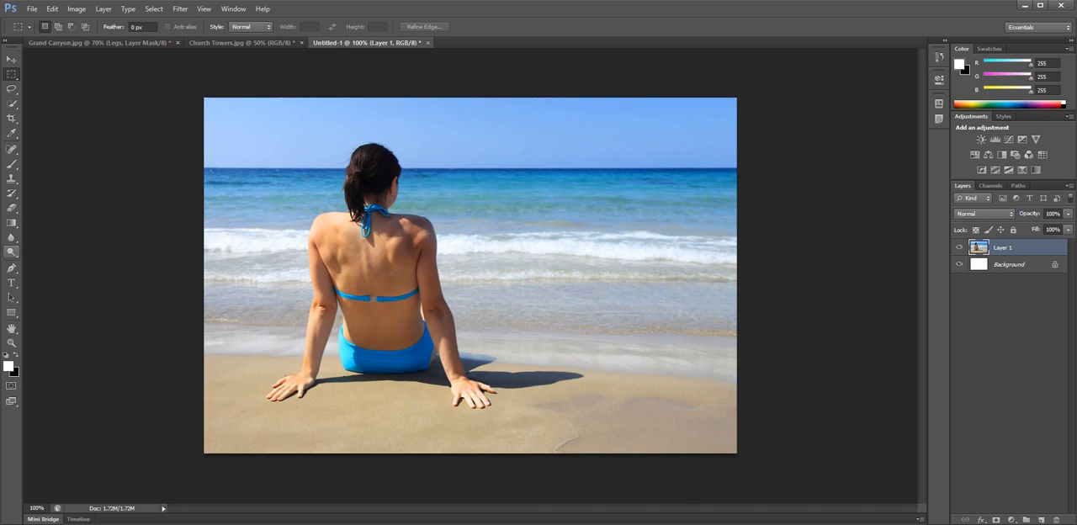
Start a tighter Pen tool path at the woman's head, following her left shoulder and outer arm to the wrist.
{"action": "left_click", "coordinate": [12, 268]}
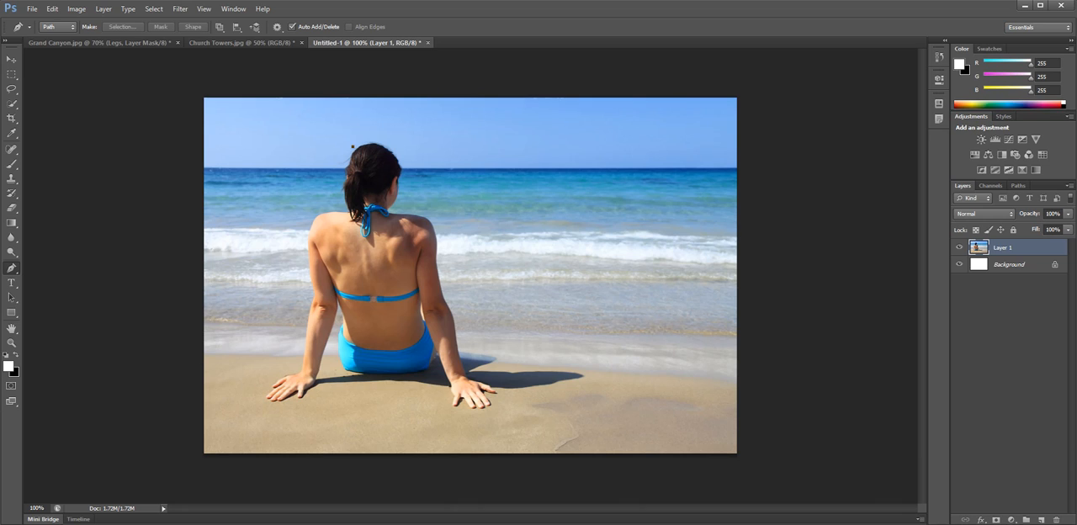
{"action": "left_click_drag", "start_coordinate": [343, 174], "coordinate": [340, 204]}
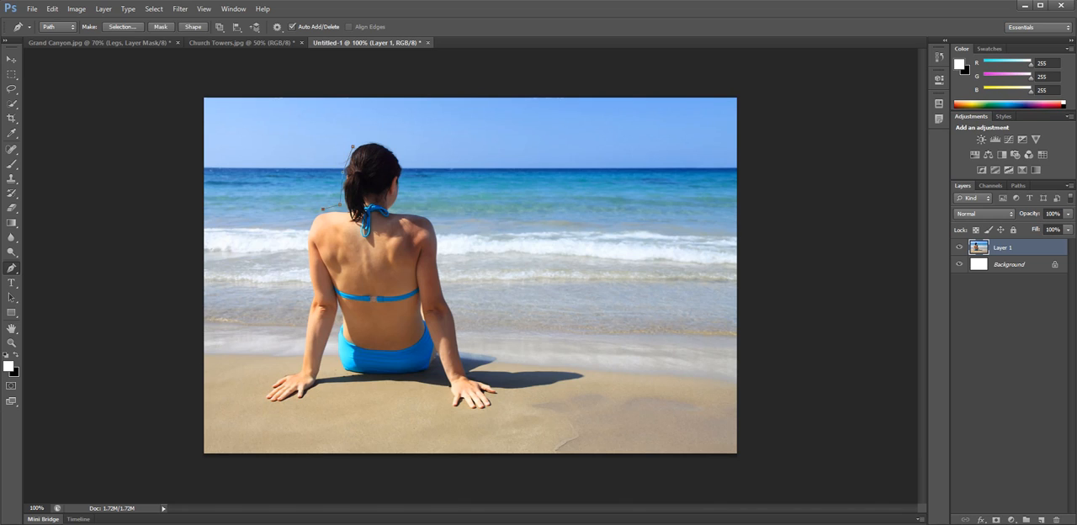
{"action": "left_click", "coordinate": [306, 223]}
{"action": "left_click", "coordinate": [310, 253]}
{"action": "left_click", "coordinate": [310, 277]}
{"action": "left_click", "coordinate": [310, 296]}
{"action": "left_click", "coordinate": [301, 347]}
{"action": "left_click", "coordinate": [303, 370]}
Continue the tighter path around the left hand and up the inner arm to the waist.
{"action": "left_click", "coordinate": [280, 377]}
{"action": "left_click", "coordinate": [266, 388]}
{"action": "left_click", "coordinate": [266, 402]}
{"action": "left_click", "coordinate": [290, 406]}
{"action": "left_click", "coordinate": [316, 384]}
{"action": "left_click", "coordinate": [323, 368]}
{"action": "left_click", "coordinate": [331, 336]}
{"action": "left_click", "coordinate": [338, 314]}
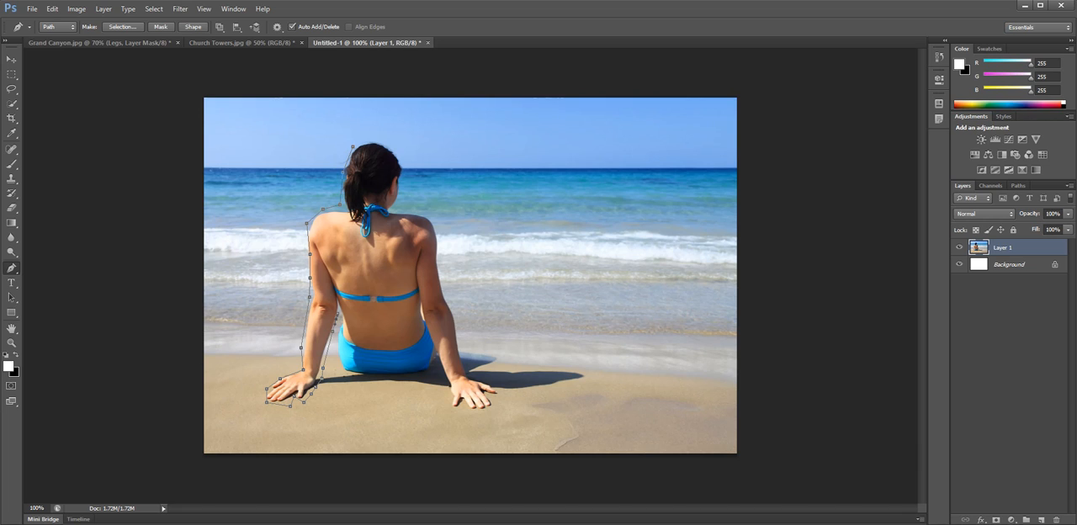
Run the path down the hip and under the bikini bottom to the notch beside the right arm.
{"action": "left_click", "coordinate": [336, 364]}
{"action": "left_click", "coordinate": [346, 375]}
{"action": "left_click", "coordinate": [374, 380]}
{"action": "left_click", "coordinate": [400, 380]}
{"action": "left_click", "coordinate": [425, 377]}
{"action": "left_click", "coordinate": [434, 365]}
Outline the inner right forearm and right hand, bringing the path back to the outer wrist.
{"action": "left_click", "coordinate": [445, 378]}
{"action": "left_click", "coordinate": [452, 402]}
{"action": "left_click", "coordinate": [465, 412]}
{"action": "left_click", "coordinate": [493, 407]}
{"action": "left_click", "coordinate": [463, 368]}
Follow the outer right arm, shoulder and top of the head, and close the path at its first anchor point.
{"action": "left_click", "coordinate": [461, 342]}
{"action": "left_click", "coordinate": [457, 311]}
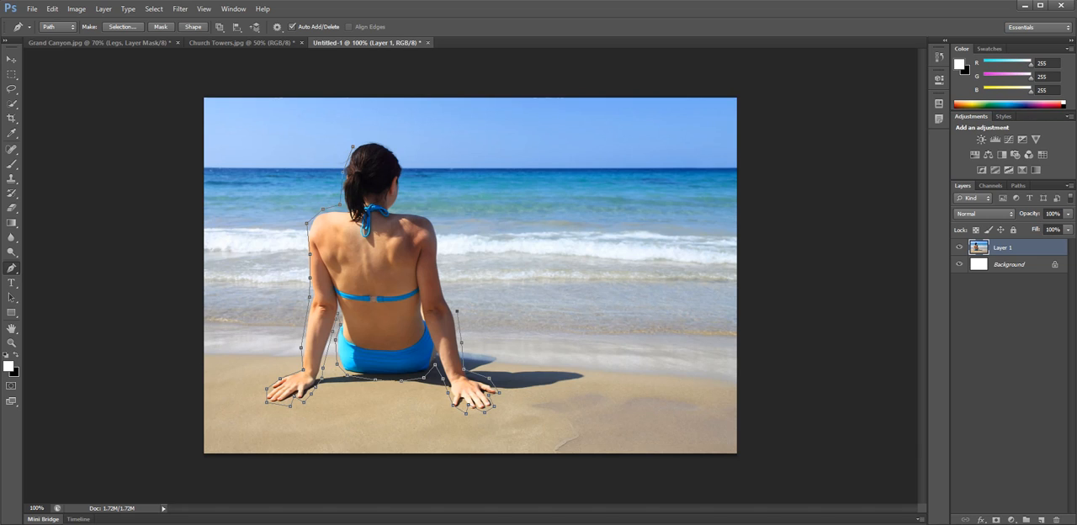
{"action": "left_click", "coordinate": [444, 292]}
{"action": "left_click", "coordinate": [438, 254]}
{"action": "left_click", "coordinate": [437, 230]}
{"action": "left_click", "coordinate": [435, 221]}
{"action": "left_click", "coordinate": [397, 146]}
{"action": "left_click", "coordinate": [372, 137]}
{"action": "left_click", "coordinate": [352, 145]}
Make a new selection from the path with a 3-pixel feather radius, and invert it to select the background.
{"action": "right_click", "coordinate": [376, 278]}
{"action": "left_click", "coordinate": [420, 330]}
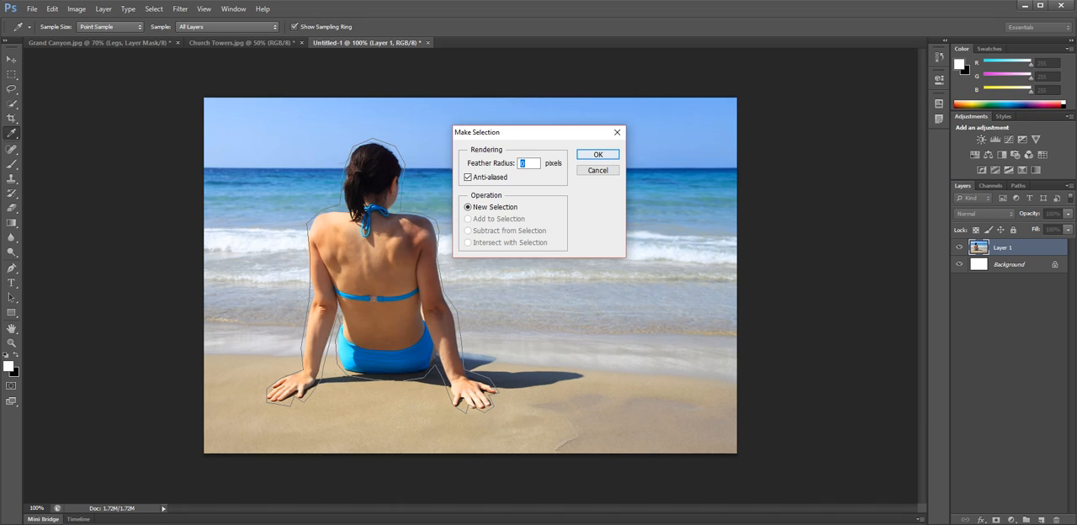
{"action": "type", "text": "3"}
{"action": "left_click", "coordinate": [597, 154]}
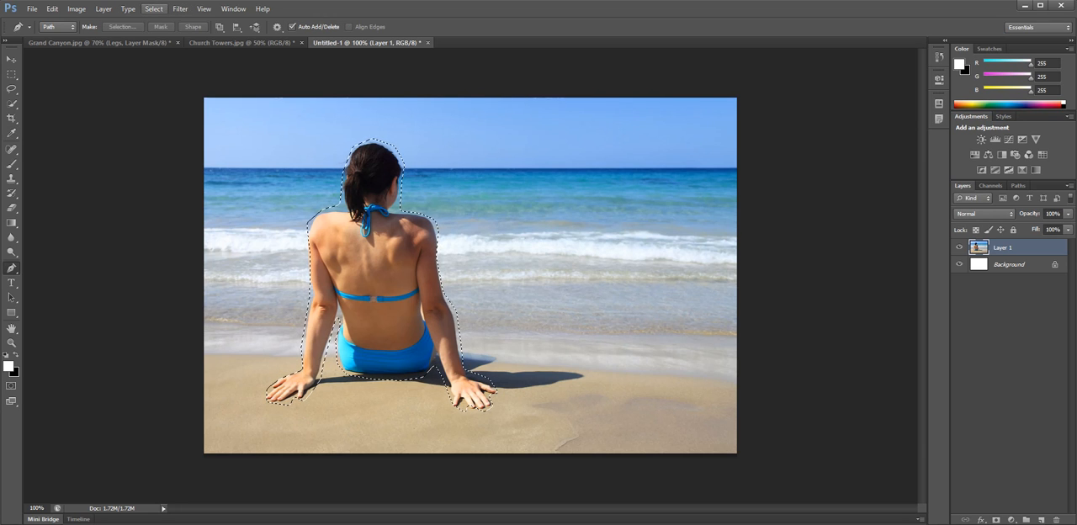
{"action": "left_click", "coordinate": [154, 9]}
{"action": "left_click", "coordinate": [168, 53]}
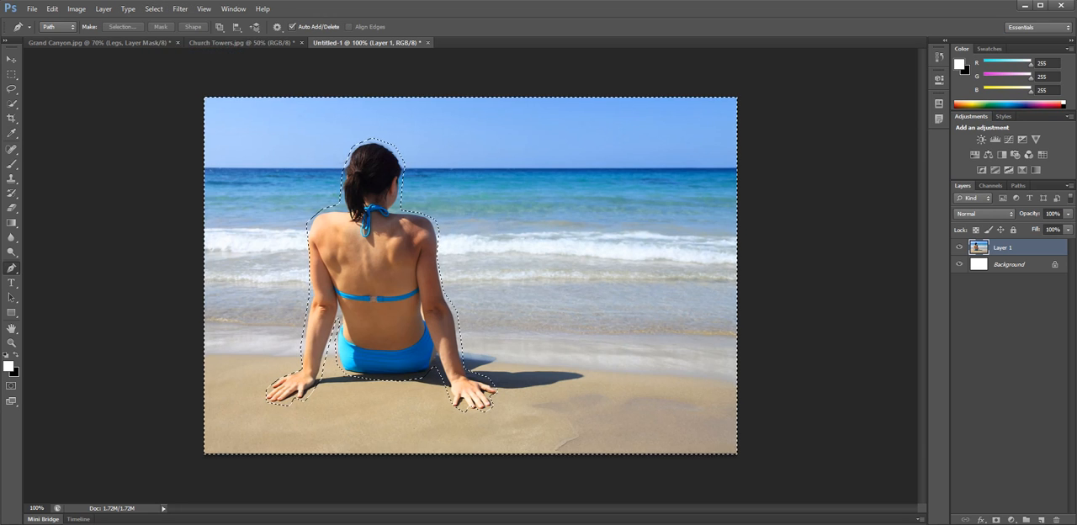
Apply a Gaussian Blur with a 3.7-pixel radius to the selected beach background, and clear the selection.
{"action": "left_click", "coordinate": [180, 8]}
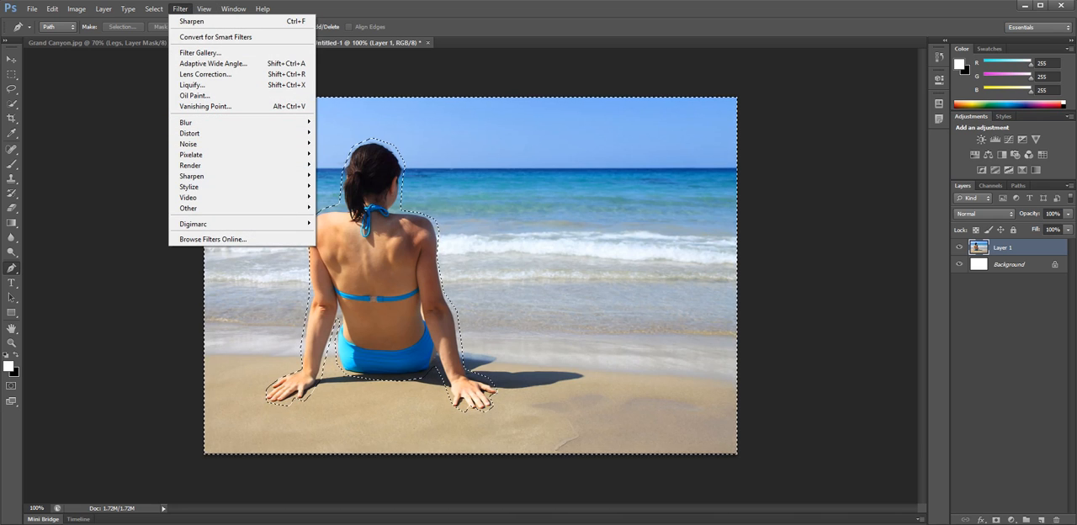
{"action": "mouse_move", "coordinate": [253, 122]}
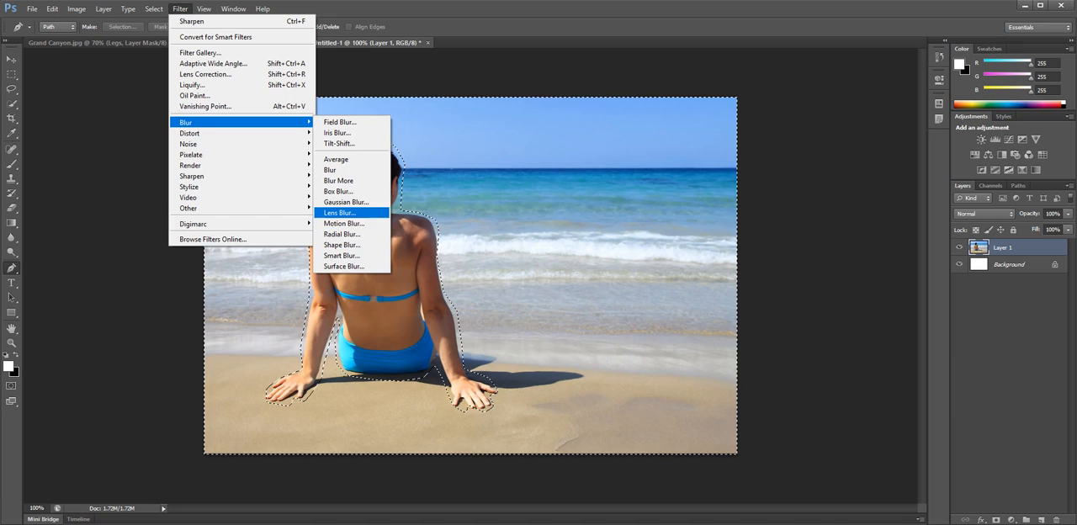
{"action": "left_click", "coordinate": [346, 202]}
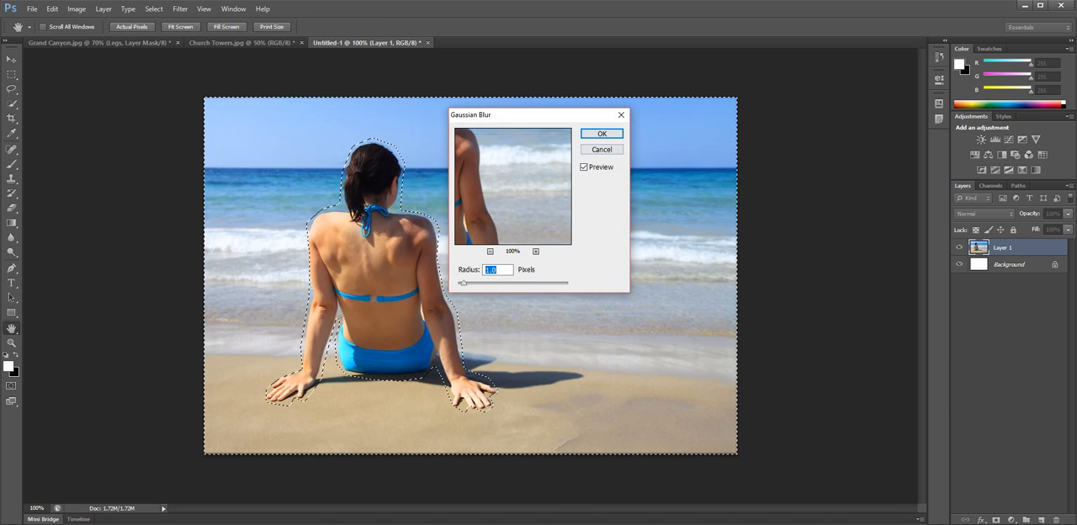
{"action": "type", "text": "0.7"}
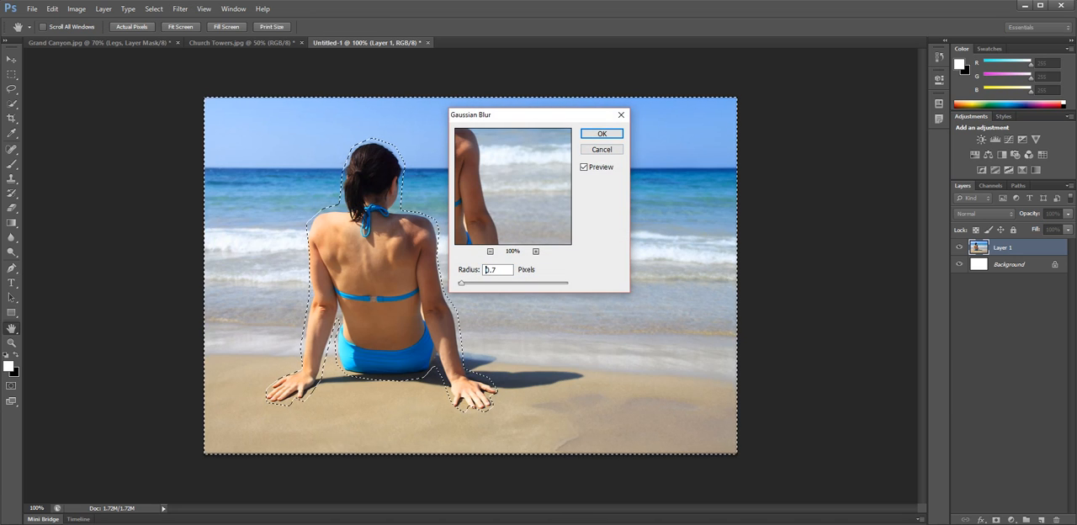
{"action": "key", "text": "Up"}
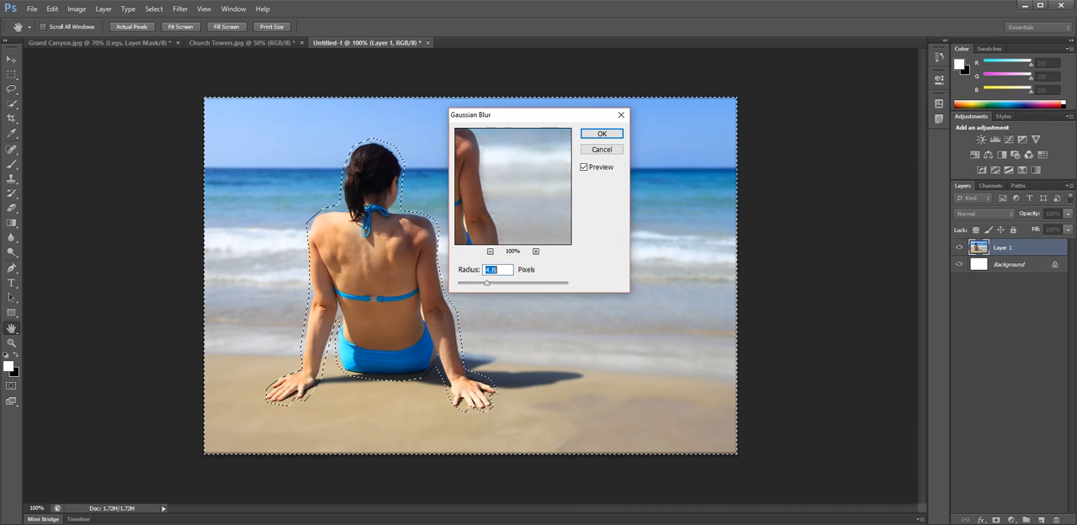
{"action": "left_click_drag", "start_coordinate": [486, 284], "coordinate": [480, 283]}
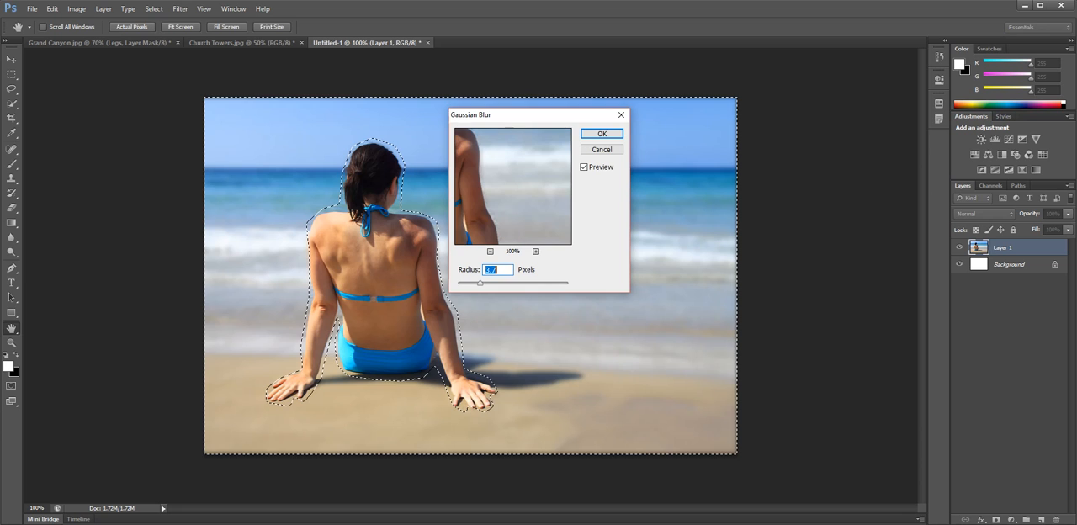
{"action": "left_click", "coordinate": [602, 133]}
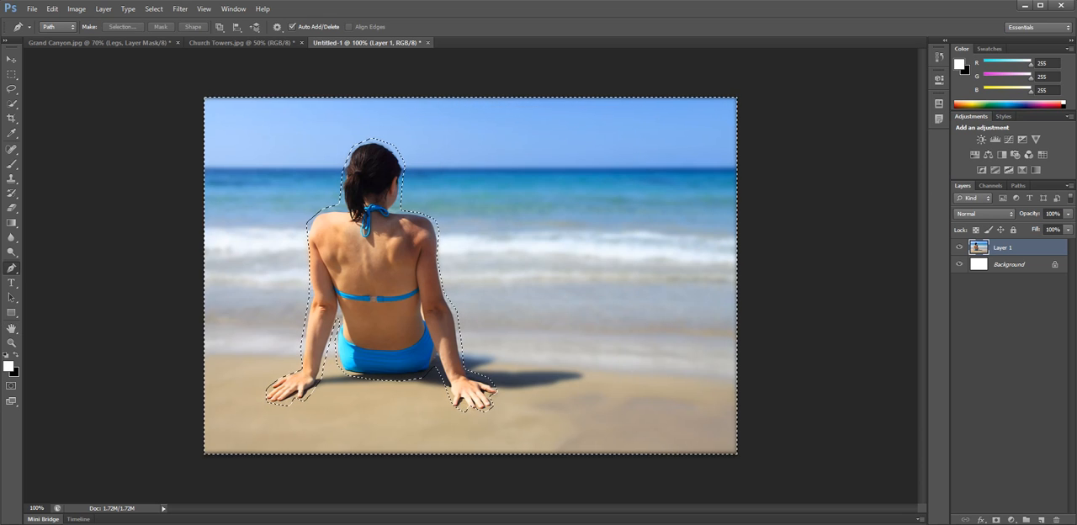
{"action": "key", "text": "m"}
{"action": "key", "text": "ctrl+d"}
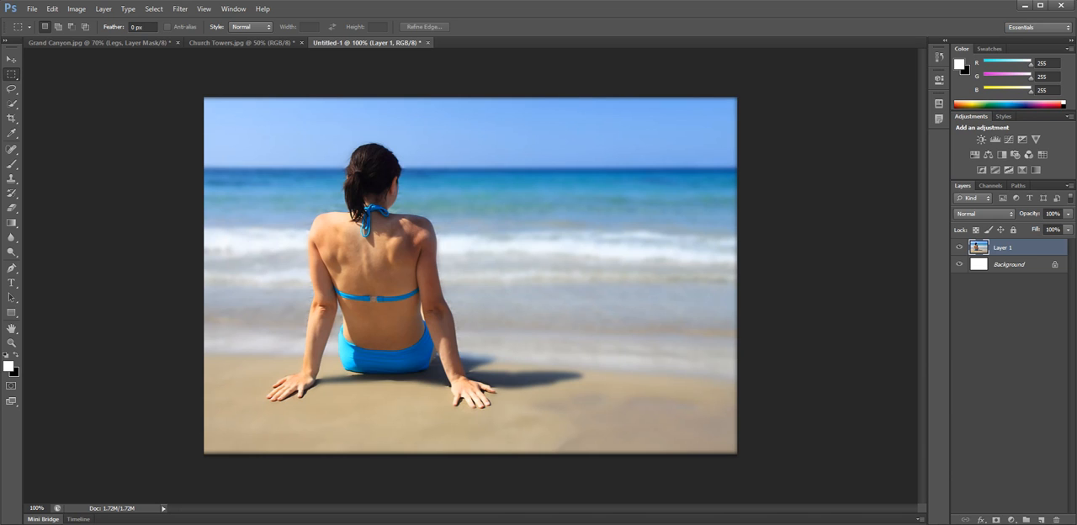
{"action": "left_click", "coordinate": [180, 9]}
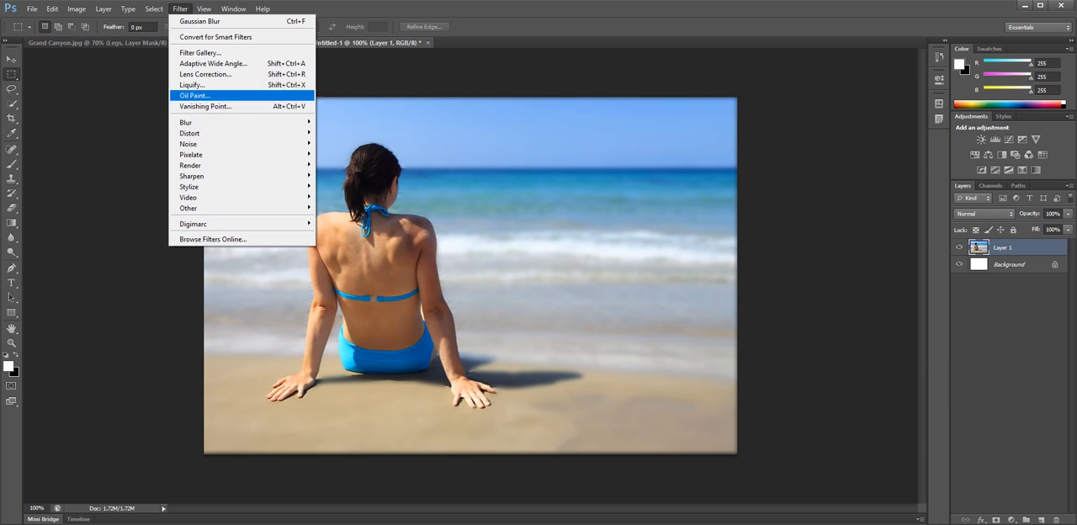
{"action": "mouse_move", "coordinate": [202, 133]}
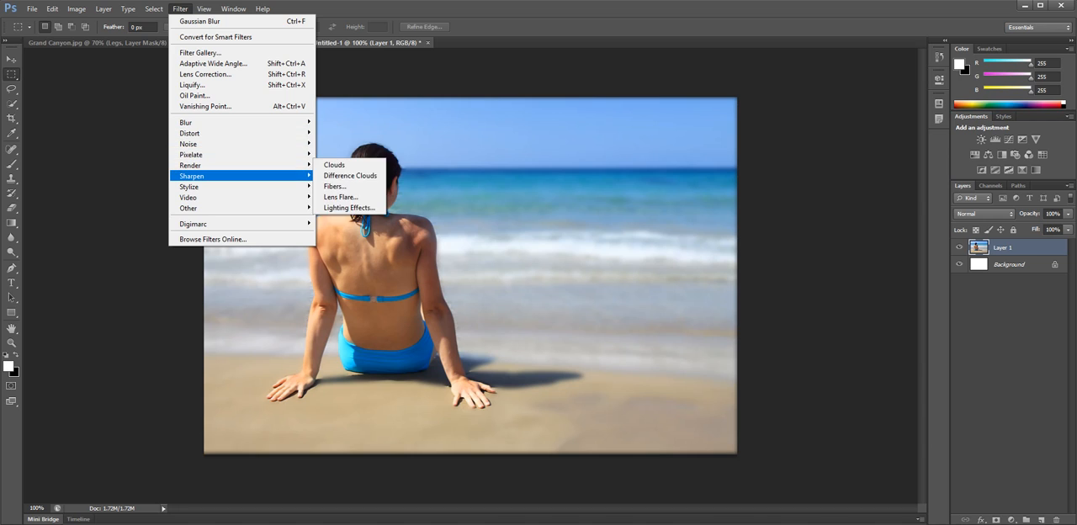
{"action": "mouse_move", "coordinate": [202, 176]}
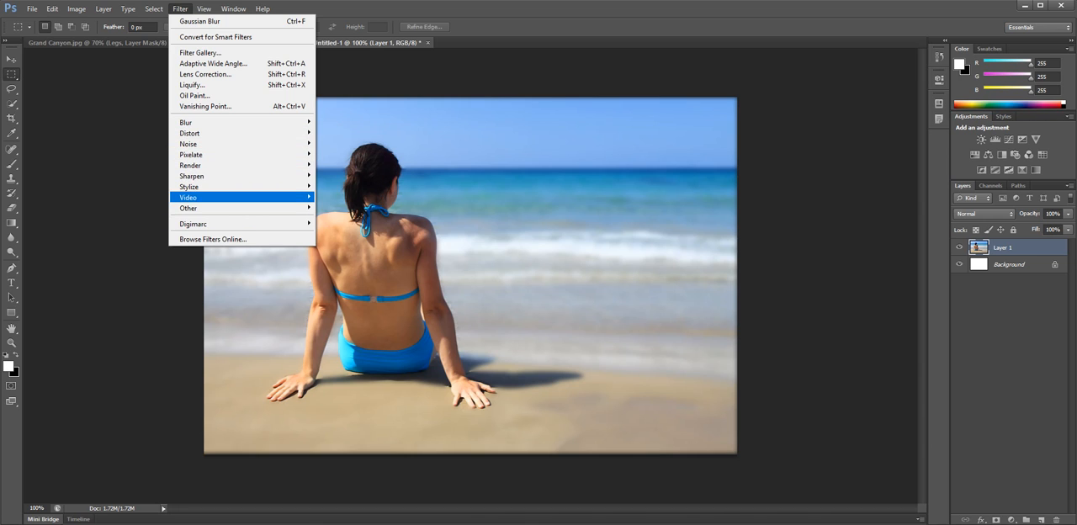
{"action": "mouse_move", "coordinate": [202, 154]}
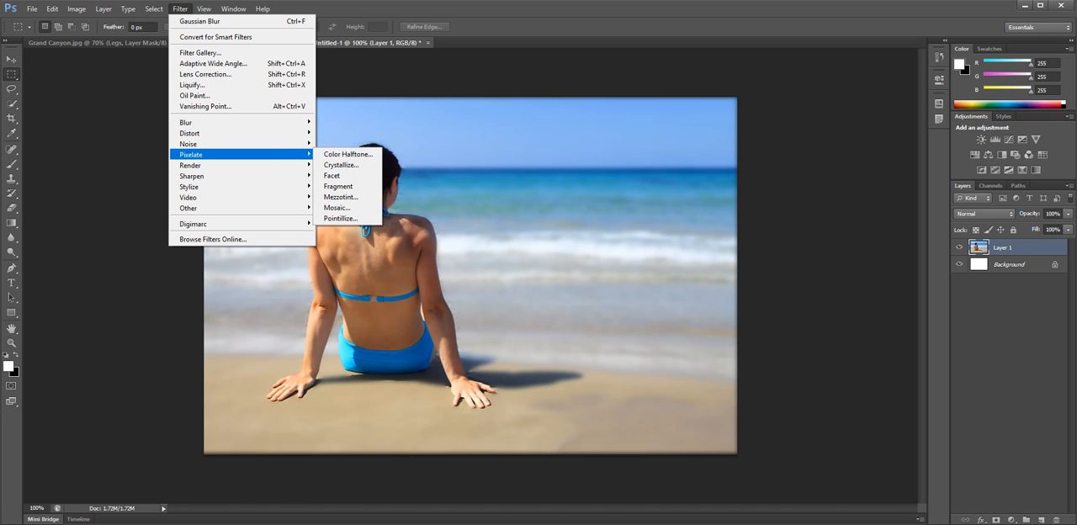
{"action": "key", "text": "Escape"}
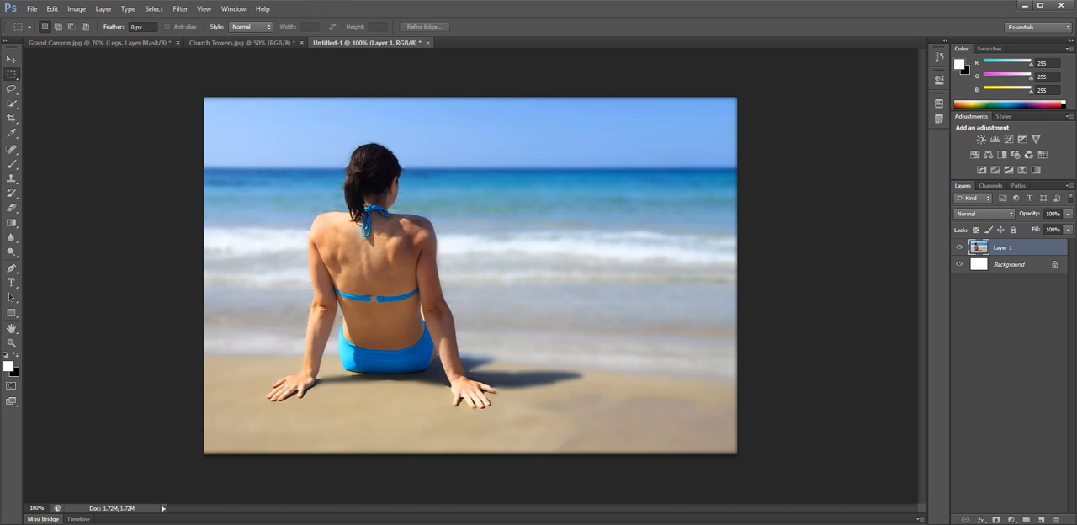
Inspect the blurred background and the woman's edges at 150% and 200% zoom, and return the view to 100%.
{"action": "double_click", "coordinate": [37, 508]}
{"action": "type", "text": "150"}
{"action": "key", "text": "Return"}
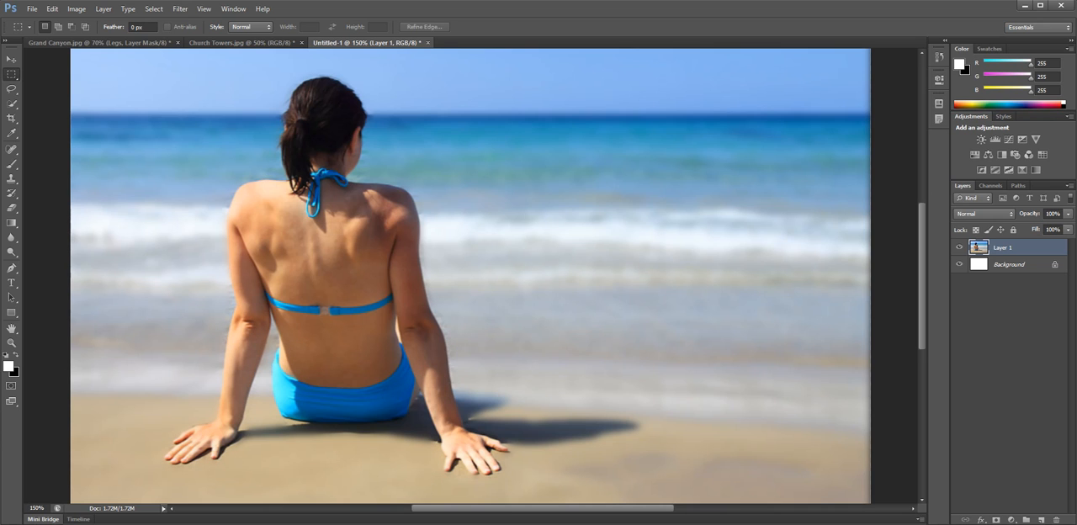
{"action": "double_click", "coordinate": [37, 508]}
{"action": "type", "text": "200"}
{"action": "key", "text": "Return"}
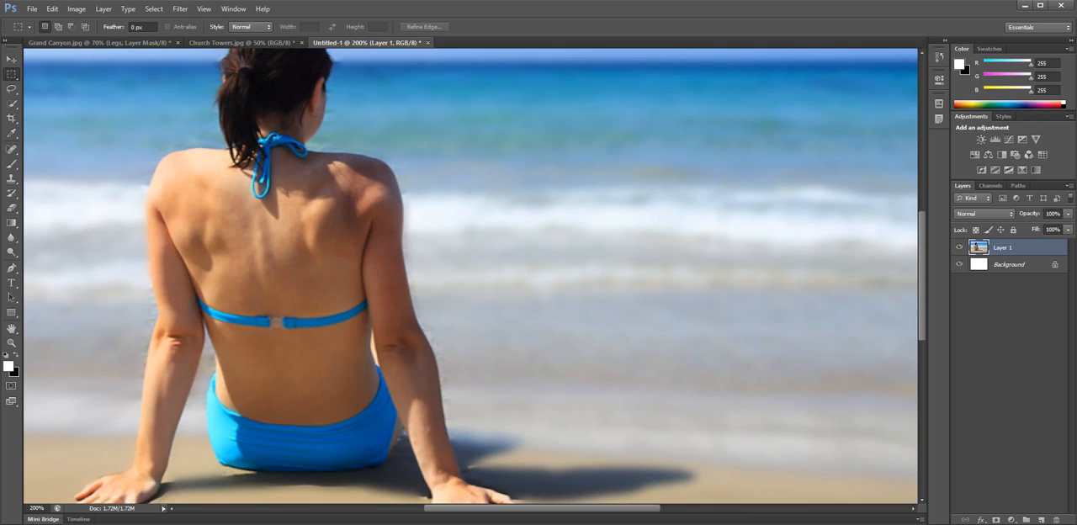
{"action": "scroll", "coordinate": [471, 276], "scroll_direction": "up", "scroll_amount": 17}
{"action": "scroll", "coordinate": [472, 276], "scroll_direction": "down", "scroll_amount": 7}
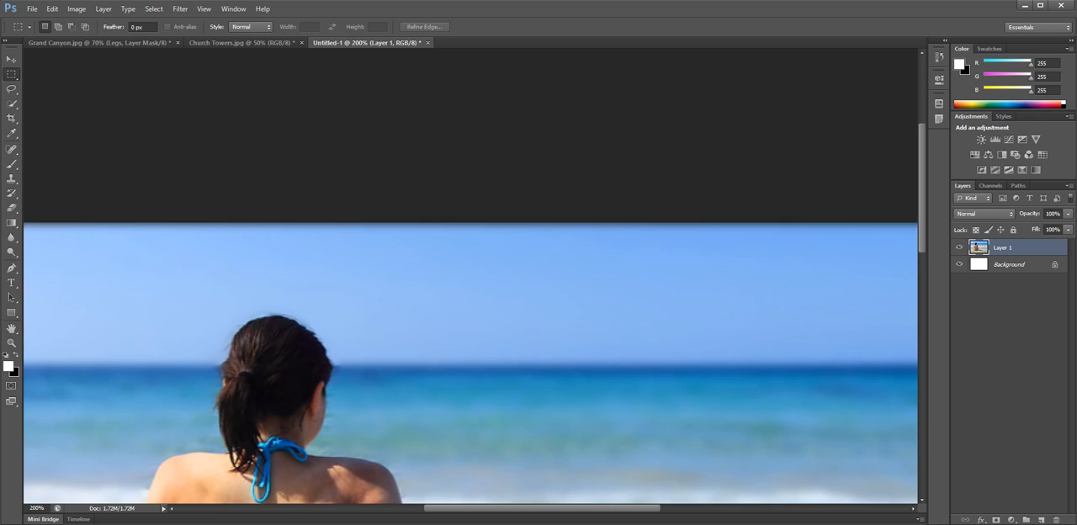
{"action": "scroll", "coordinate": [471, 276], "scroll_direction": "down", "scroll_amount": 12}
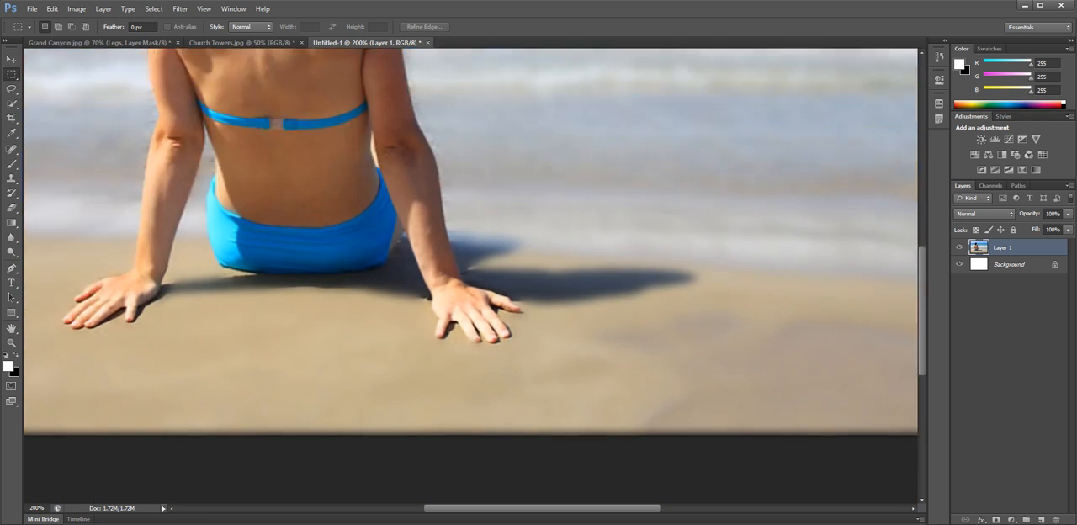
{"action": "scroll", "coordinate": [471, 276], "scroll_direction": "up", "scroll_amount": 5}
{"action": "left_click", "coordinate": [36, 508]}
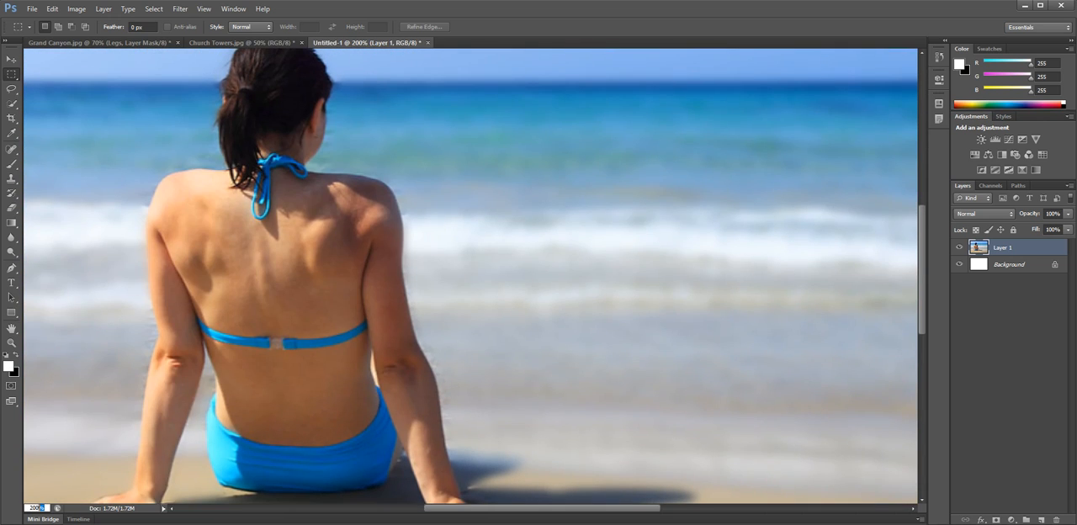
{"action": "type", "text": "100"}
{"action": "key", "text": "Return"}
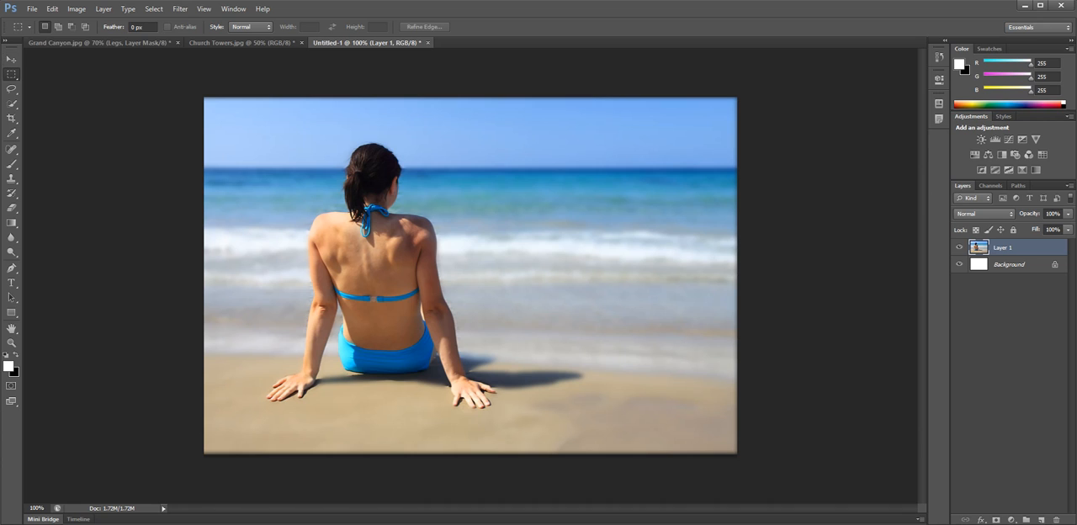
Review the edited Grand Canyon and Church Towers images in their open documents.
{"action": "left_click", "coordinate": [99, 43]}
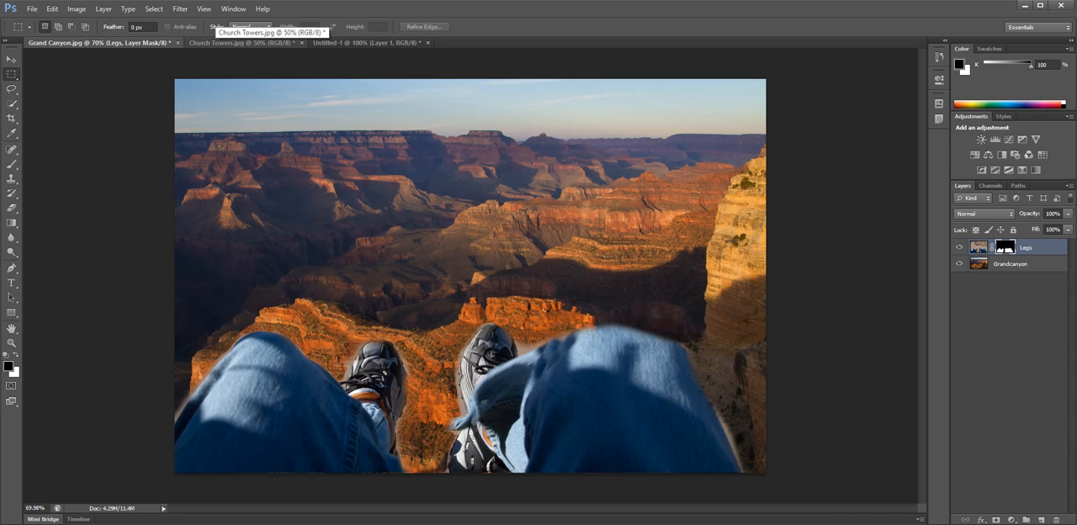
{"action": "left_click", "coordinate": [220, 42]}
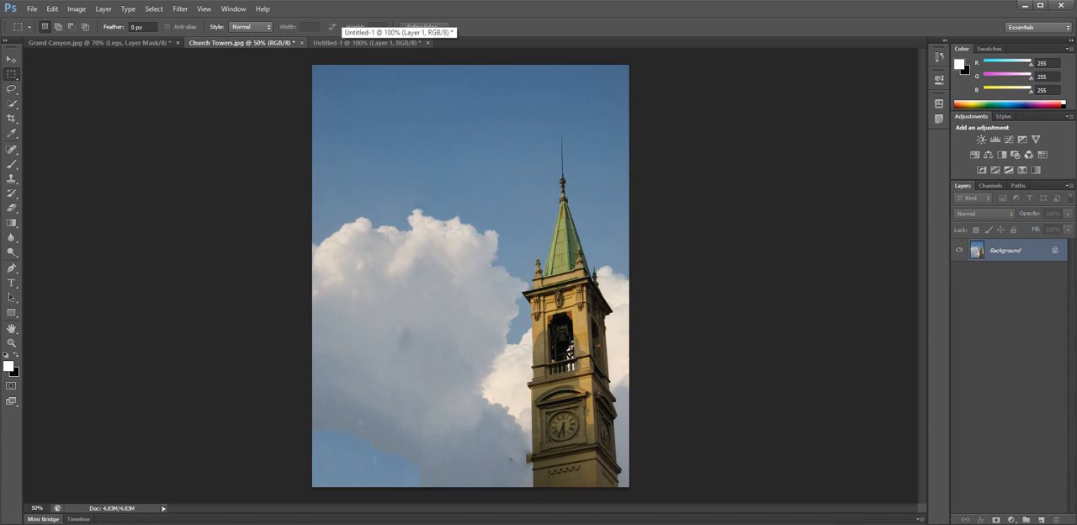